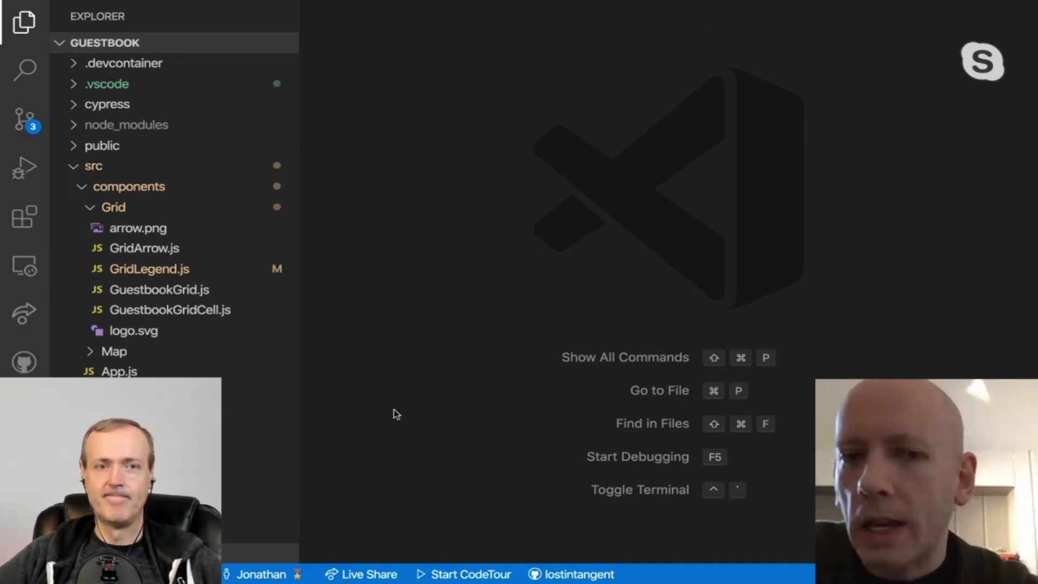
- Switch from GridLegend.js to the GuestbookGrid.js component in the Explorer
{"action": "left_click", "coordinate": [149, 269]}
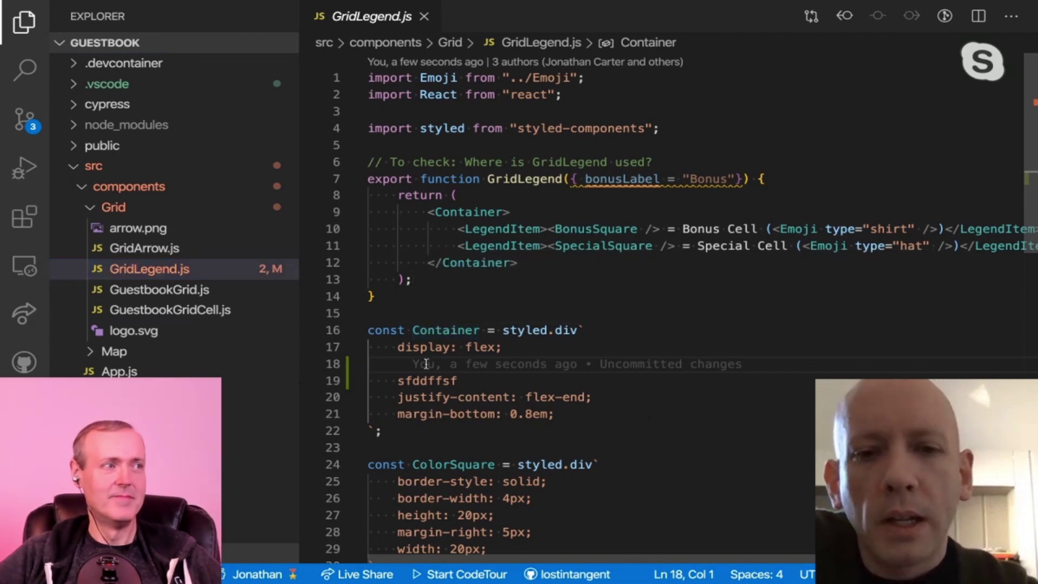
- Reopen GuestbookGrid.js and start a Live Share session, dismissing the link-copied notice
{"action": "left_click", "coordinate": [154, 290]}
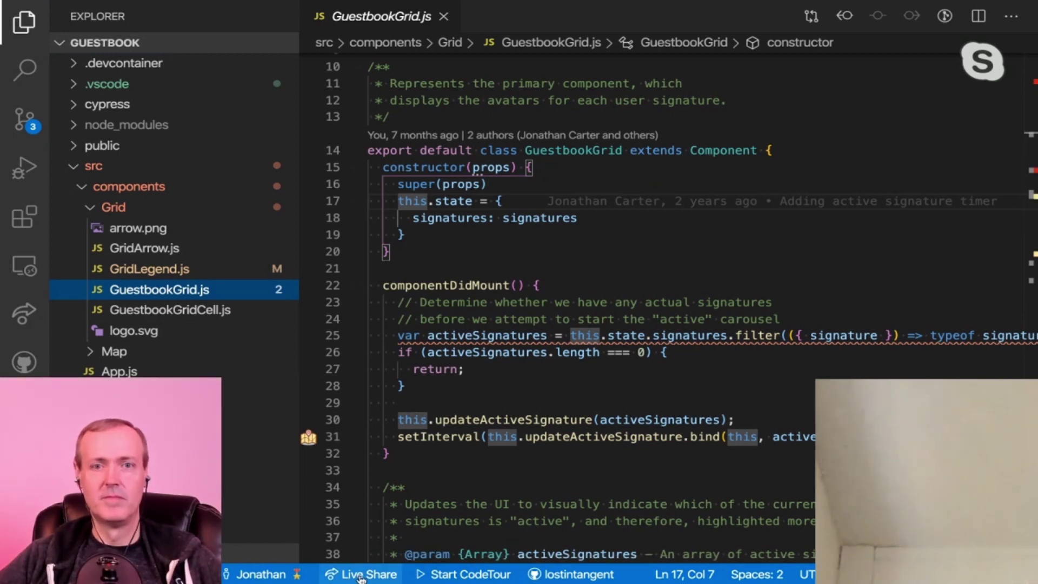
{"action": "left_click", "coordinate": [362, 574]}
{"action": "mouse_move", "coordinate": [415, 438]}
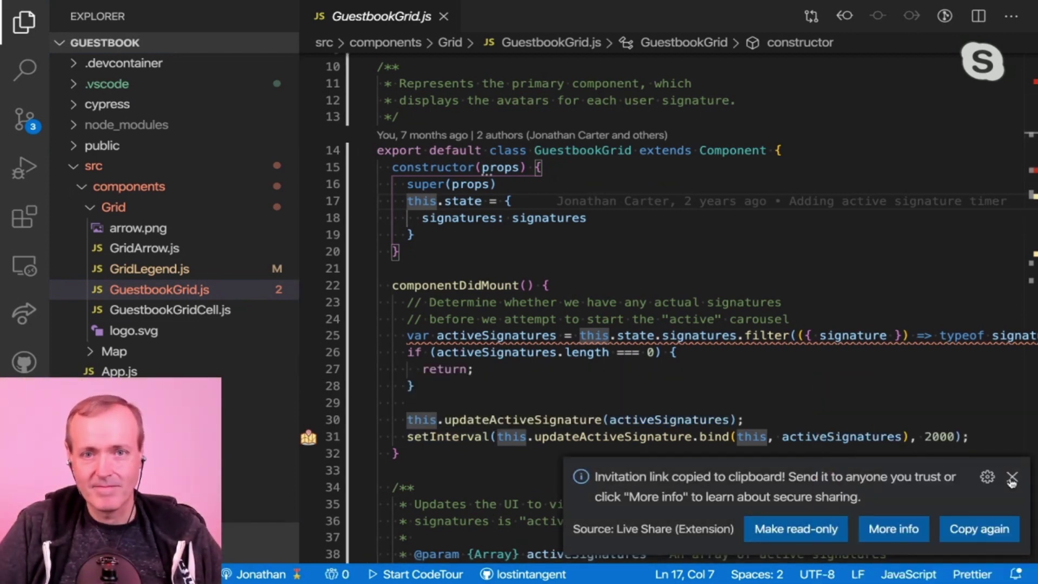
{"action": "left_click", "coordinate": [1012, 479]}
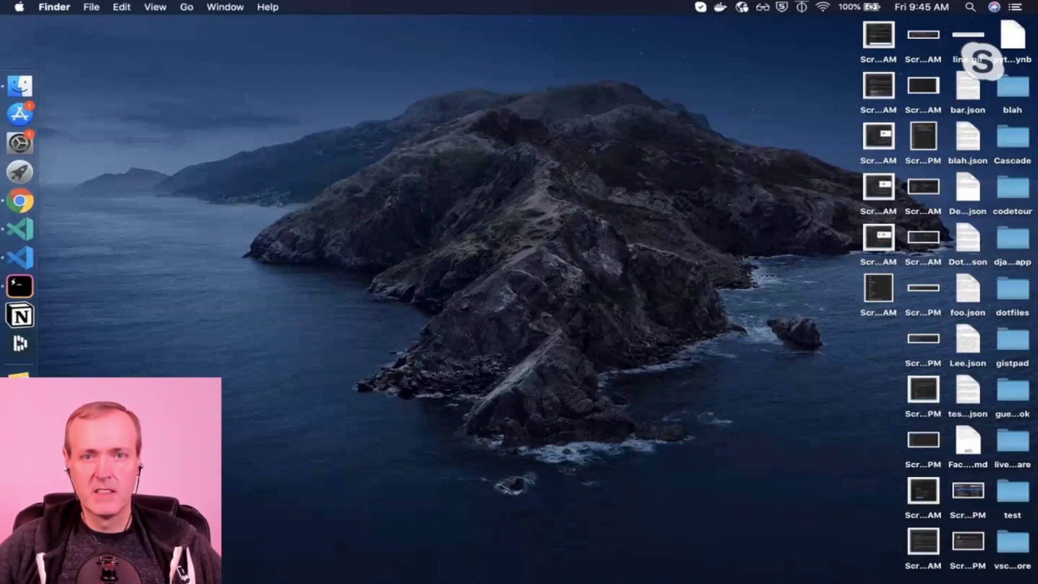
- Paste the Live Share invitation link into the Skype call chat and send it
{"action": "left_click", "coordinate": [21, 143]}
{"action": "left_click", "coordinate": [663, 494]}
{"action": "key", "text": "super+v"}
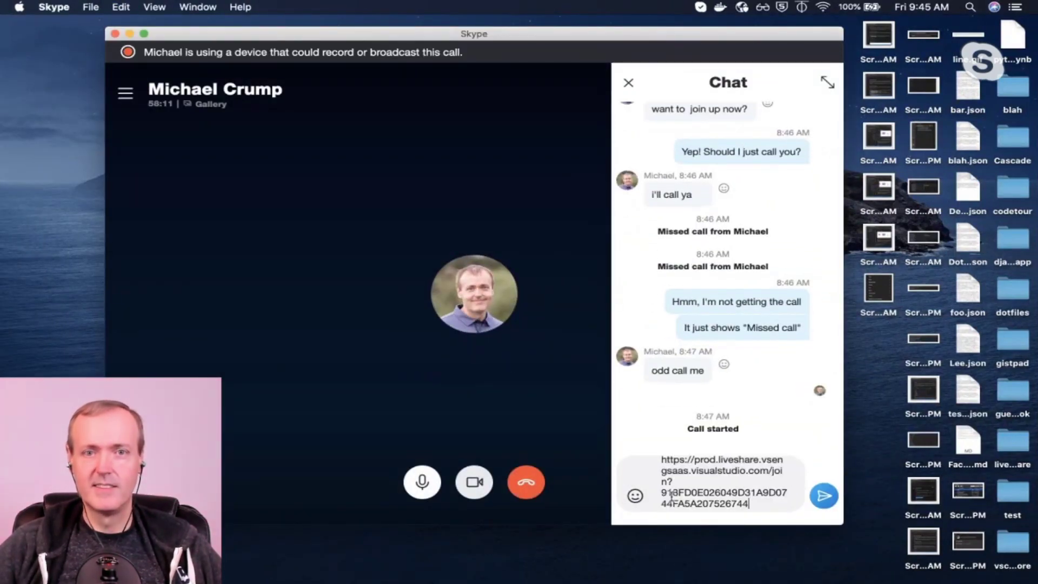
{"action": "key", "text": "Return"}
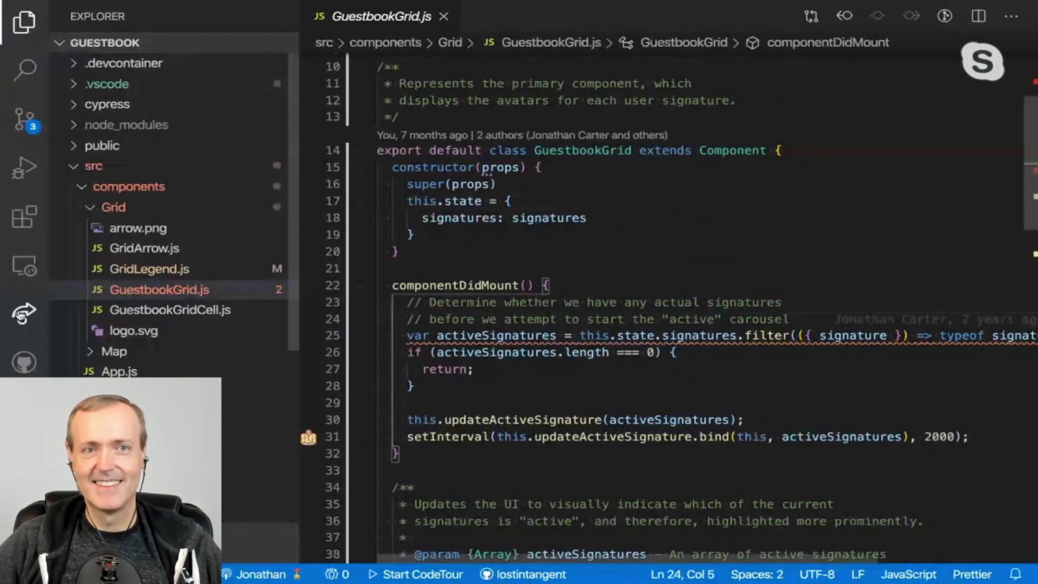
- Show the Live Share session details, collapse Help, and narrow the sidebar
{"action": "left_click", "coordinate": [23, 314]}
{"action": "left_click", "coordinate": [141, 328]}
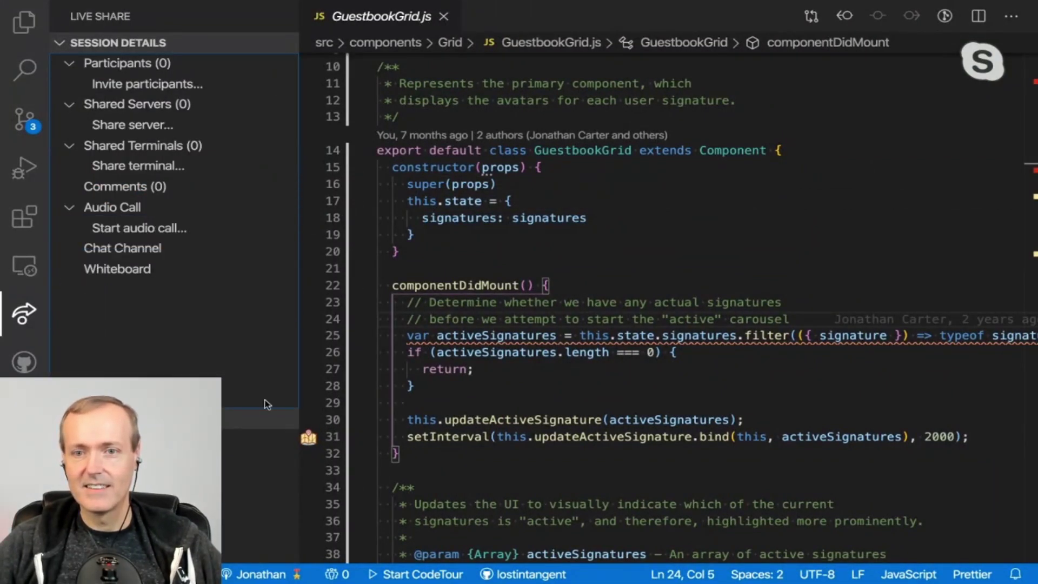
{"action": "left_click_drag", "start_coordinate": [300, 398], "coordinate": [4, 308]}
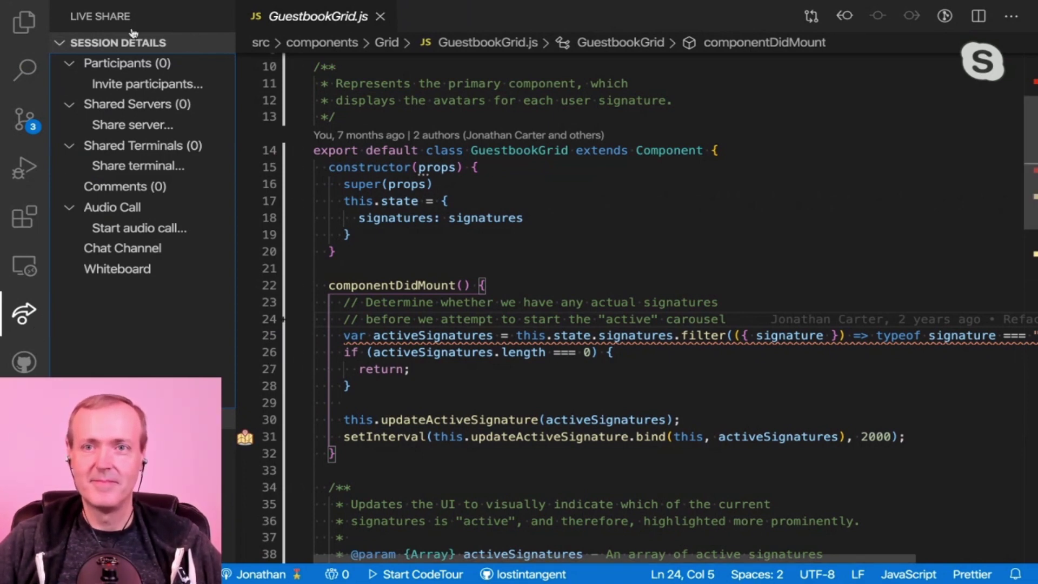
{"action": "scroll", "coordinate": [480, 312], "scroll_direction": "down", "scroll_amount": 1}
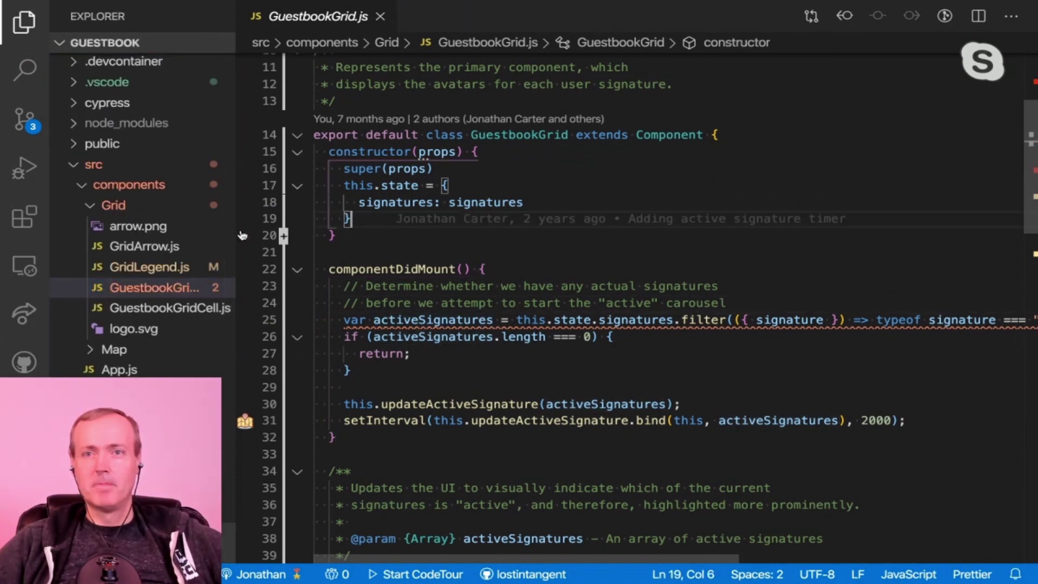
- Widen the file list slightly and dismiss the setInterval type tooltip while guests join
{"action": "left_click_drag", "start_coordinate": [246, 235], "coordinate": [268, 235]}
{"action": "scroll", "coordinate": [422, 314], "scroll_direction": "down", "scroll_amount": 2}
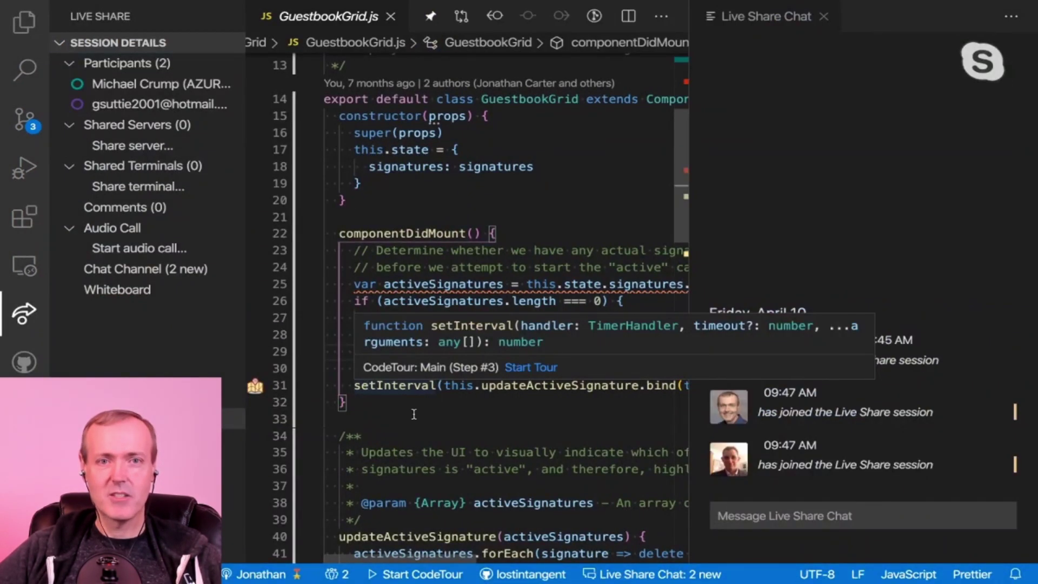
{"action": "left_click", "coordinate": [463, 404]}
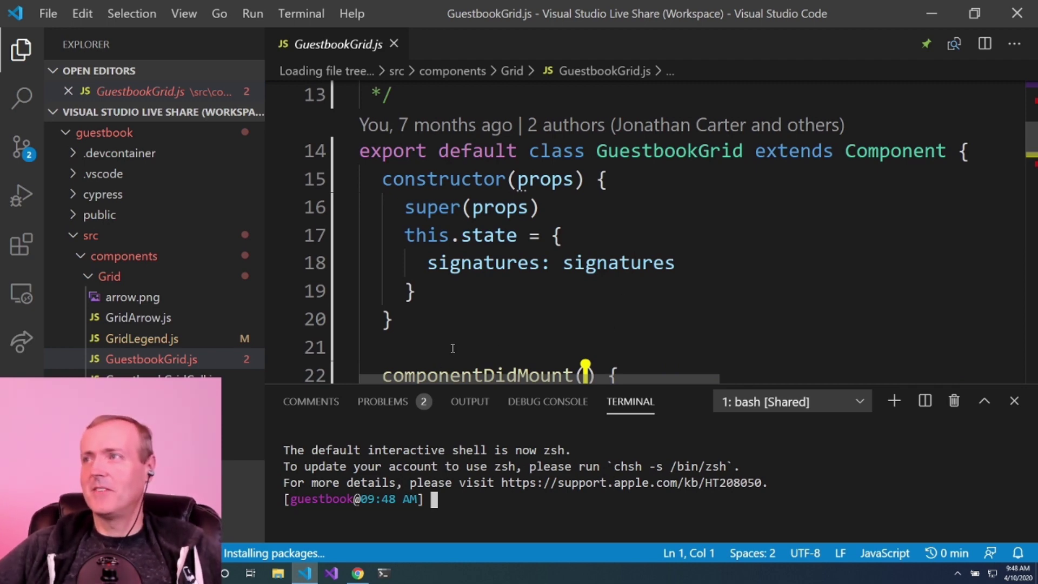
{"action": "type", "text": "echo \"Hello from Live Share\""}
- Run an echo command in the shared terminal, then clear it
{"action": "key", "text": "Return"}
{"action": "type", "text": "cls"}
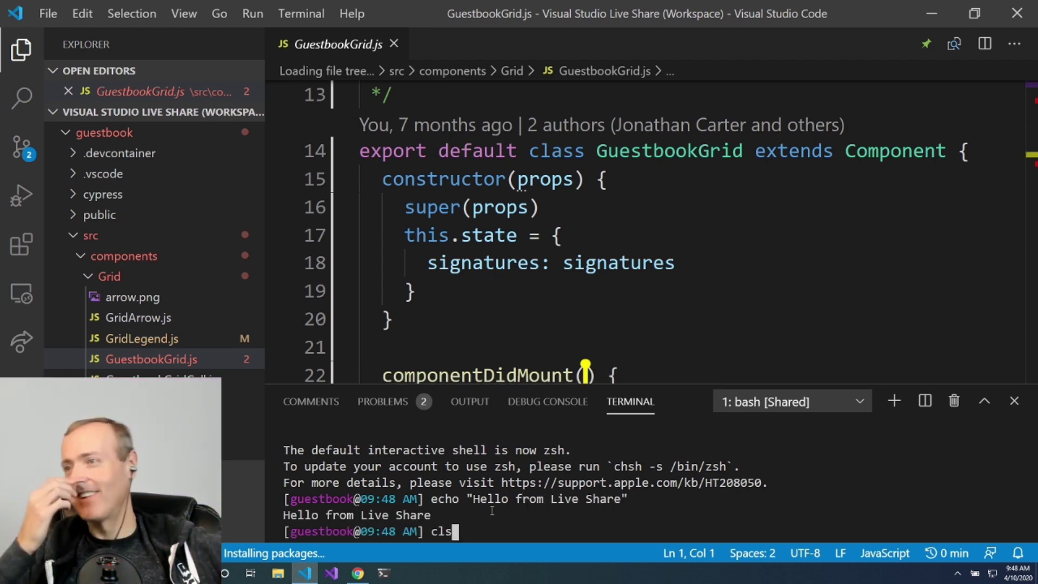
{"action": "key", "text": "Return"}
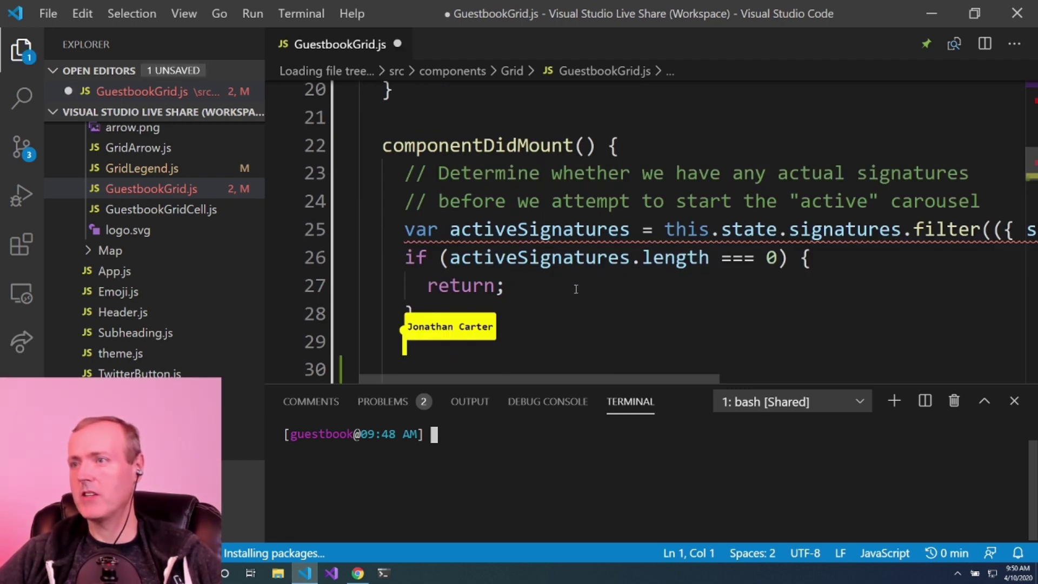
- On line 29, enter 'activeSignatures.push' by accepting IntelliSense completions
{"action": "left_click", "coordinate": [425, 339]}
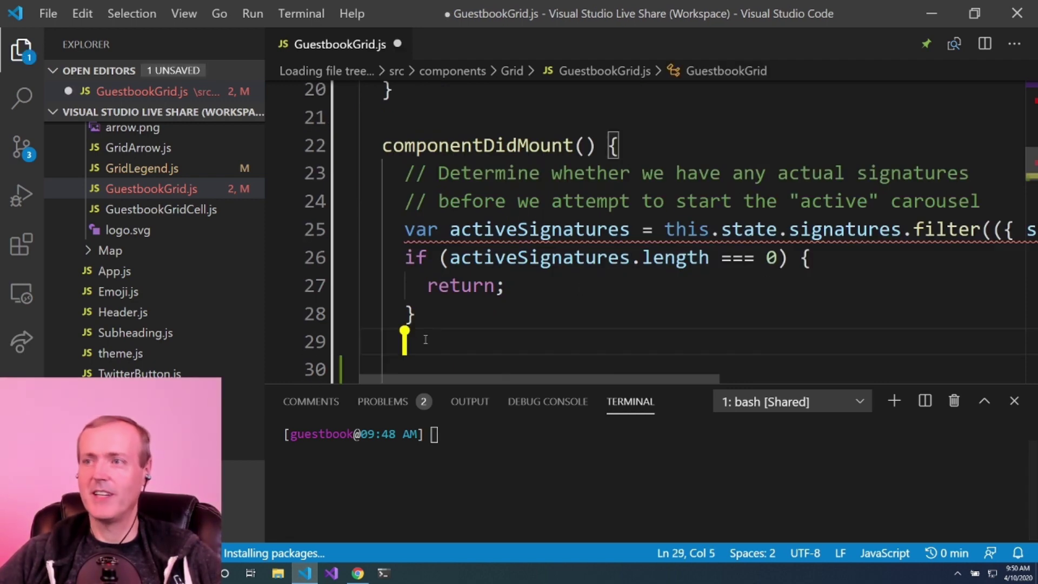
{"action": "type", "text": "active"}
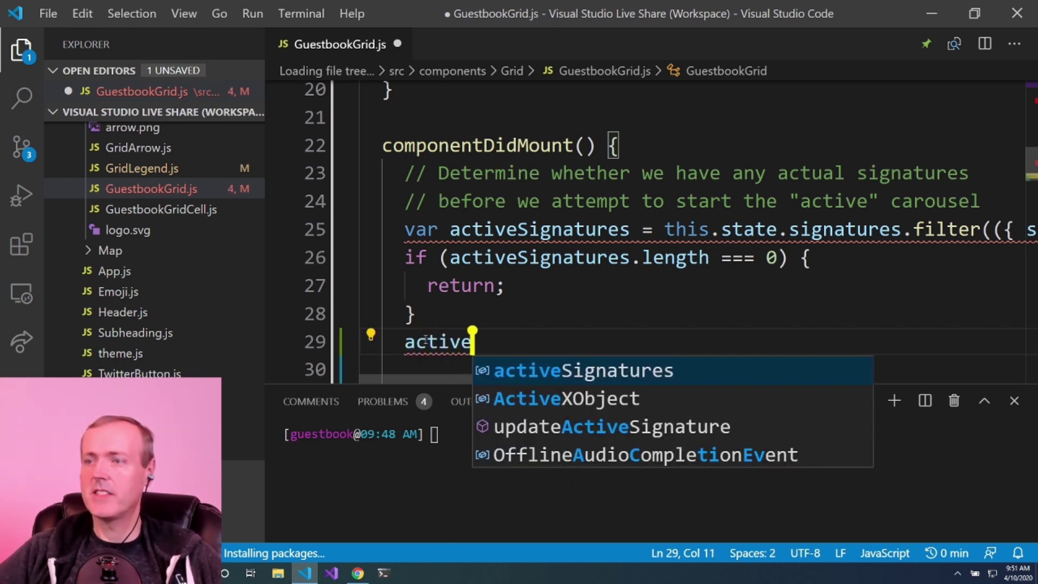
{"action": "key", "text": "Tab"}
{"action": "type", "text": "."}
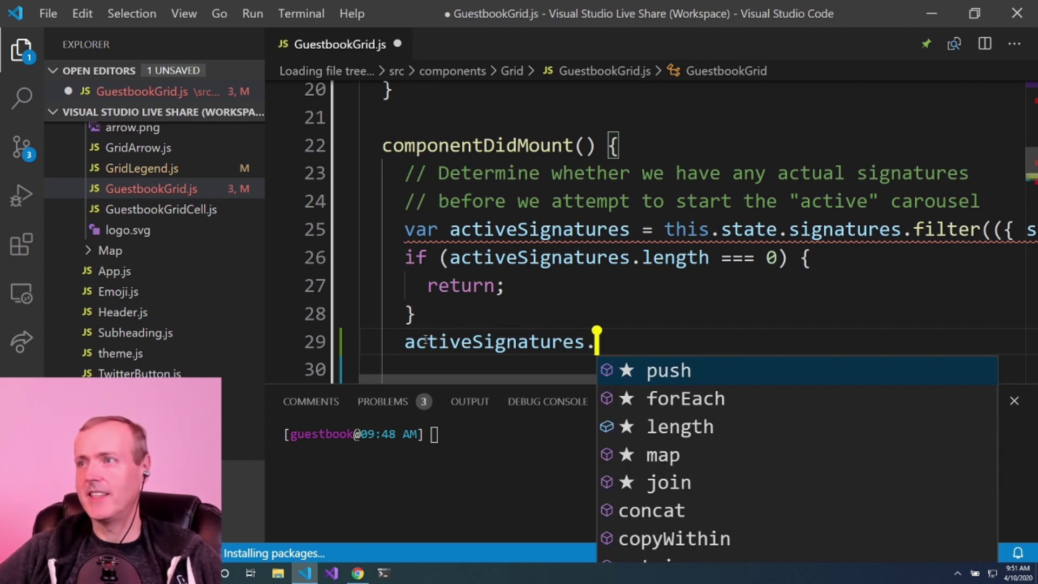
{"action": "key", "text": "Tab"}
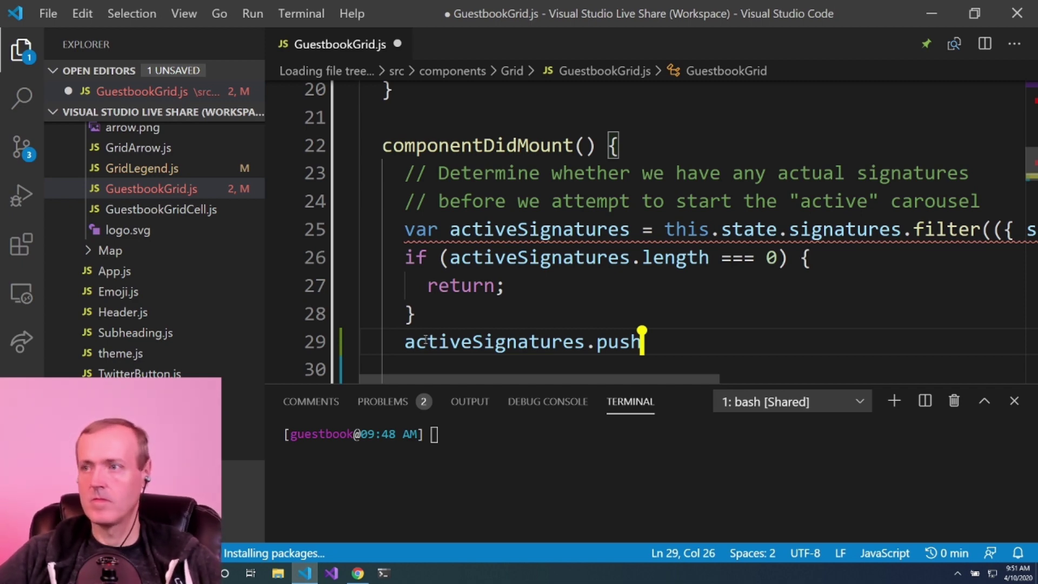
- Delete '.push' from line 29 and pick push again from the IntelliSense suggestions
{"action": "key", "text": "BackSpace"}
{"action": "key", "text": "BackSpace"}
{"action": "key", "text": "BackSpace"}
{"action": "key", "text": "BackSpace"}
{"action": "key", "text": "BackSpace"}
{"action": "type", "text": "."}
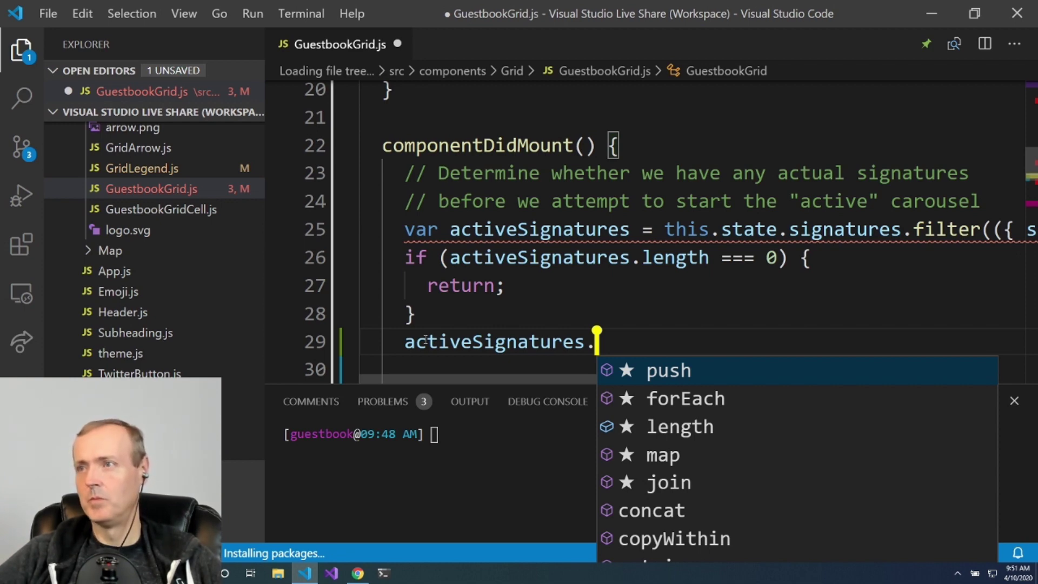
{"action": "key", "text": "Up"}
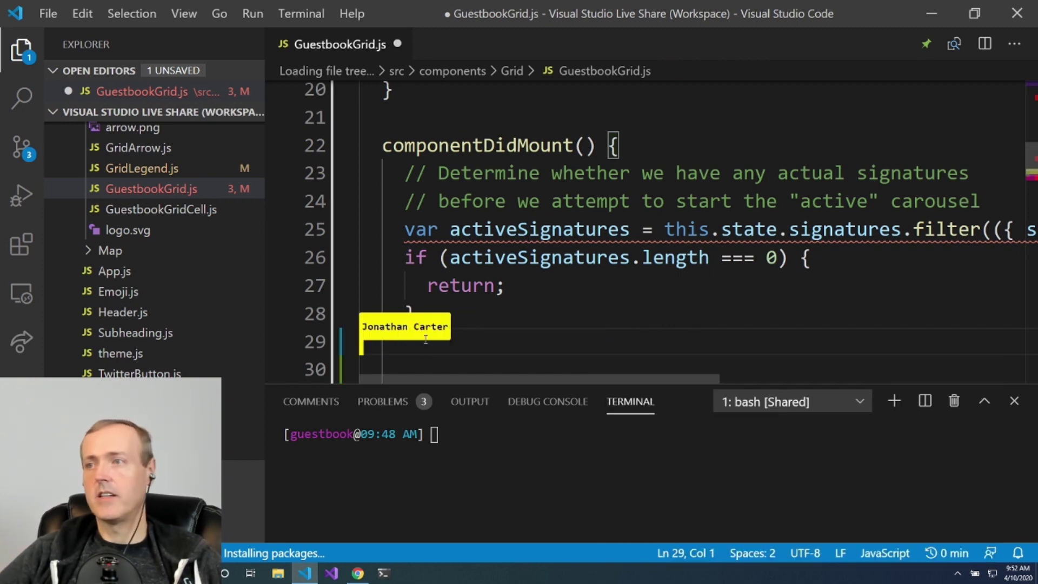
- Save the edits to GuestbookGrid.js with Ctrl+S
{"action": "key", "text": "ctrl+s"}
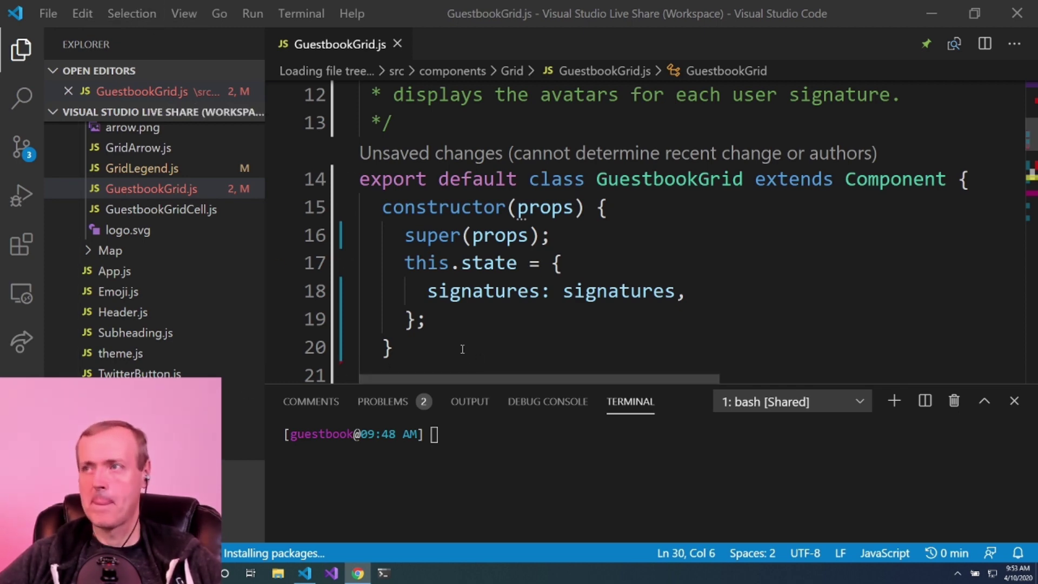
{"action": "scroll", "coordinate": [463, 349], "scroll_direction": "down", "scroll_amount": 2}
{"action": "scroll", "coordinate": [463, 349], "scroll_direction": "down", "scroll_amount": 2}
{"action": "scroll", "coordinate": [438, 333], "scroll_direction": "down", "scroll_amount": 1}
{"action": "scroll", "coordinate": [422, 337], "scroll_direction": "down", "scroll_amount": 2}
{"action": "scroll", "coordinate": [416, 345], "scroll_direction": "down", "scroll_amount": 1}
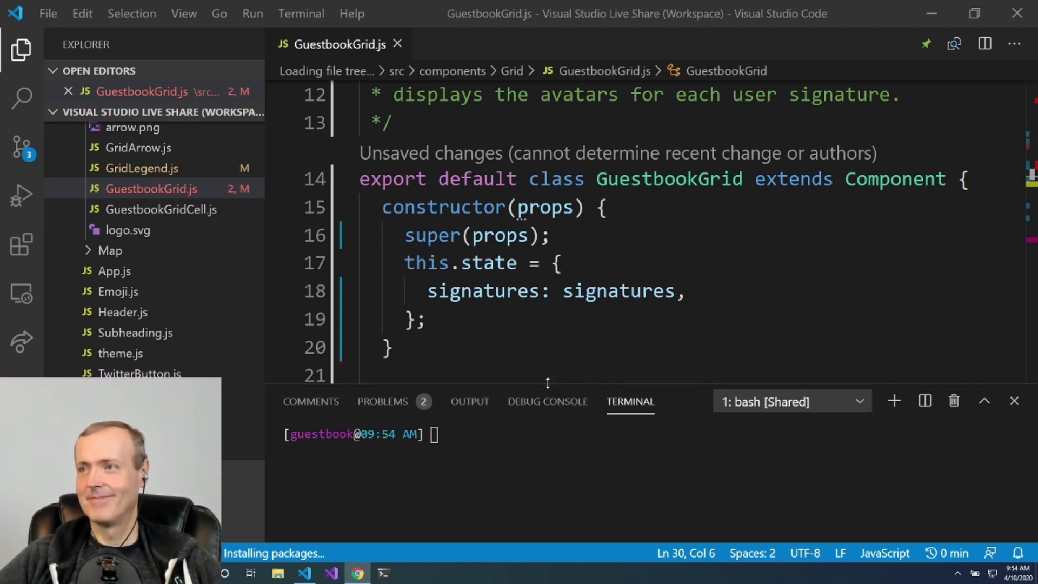
- Raise the shared terminal's top border, enlarging it over the code editor
{"action": "left_click_drag", "start_coordinate": [547, 381], "coordinate": [536, 137]}
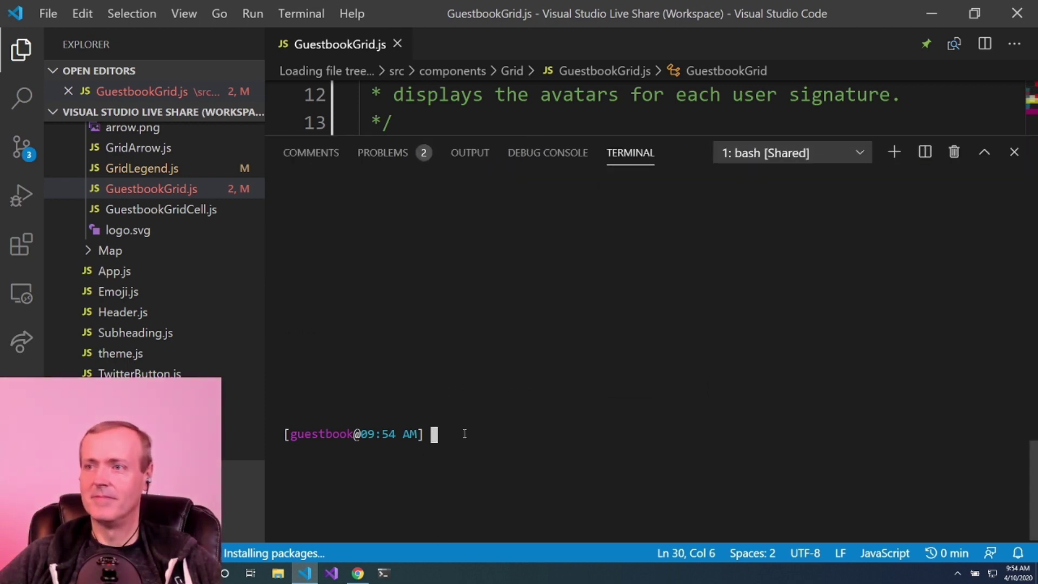
{"action": "type", "text": "n"}
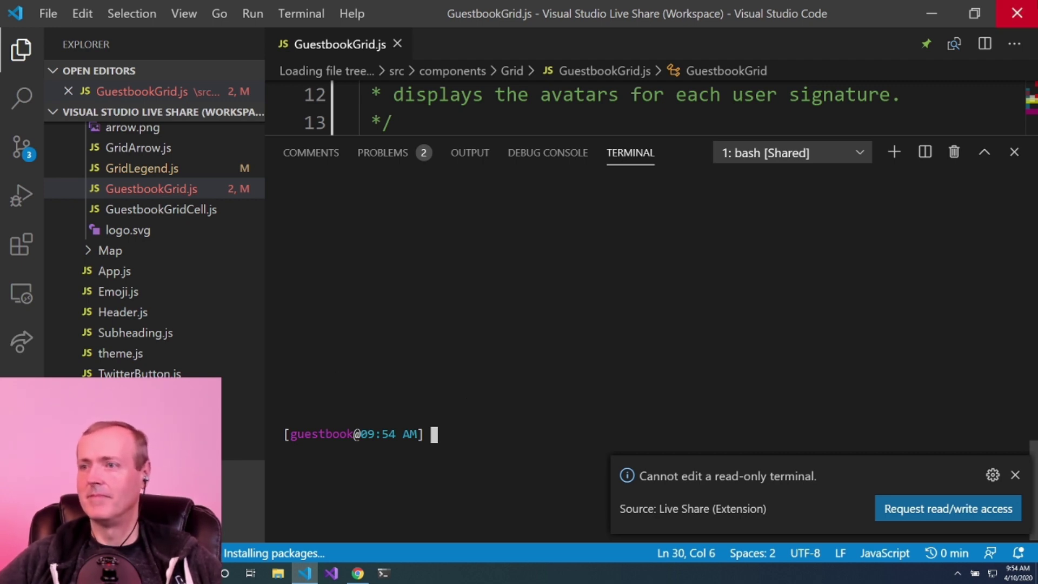
- Close the read-only terminal warning and lower the terminal's top edge to reveal more code
{"action": "left_click", "coordinate": [1015, 477]}
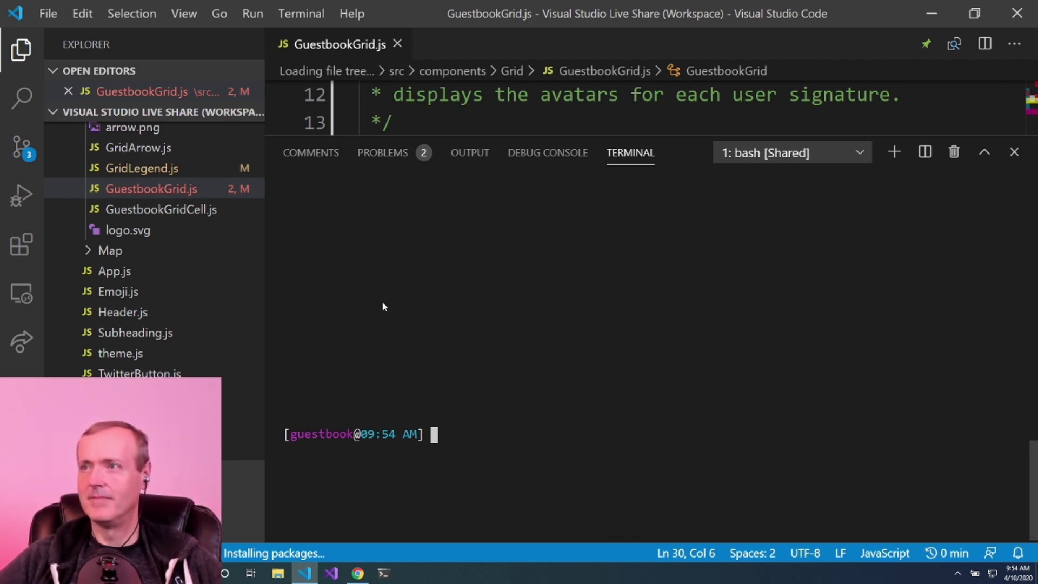
{"action": "left_click_drag", "start_coordinate": [443, 136], "coordinate": [442, 299]}
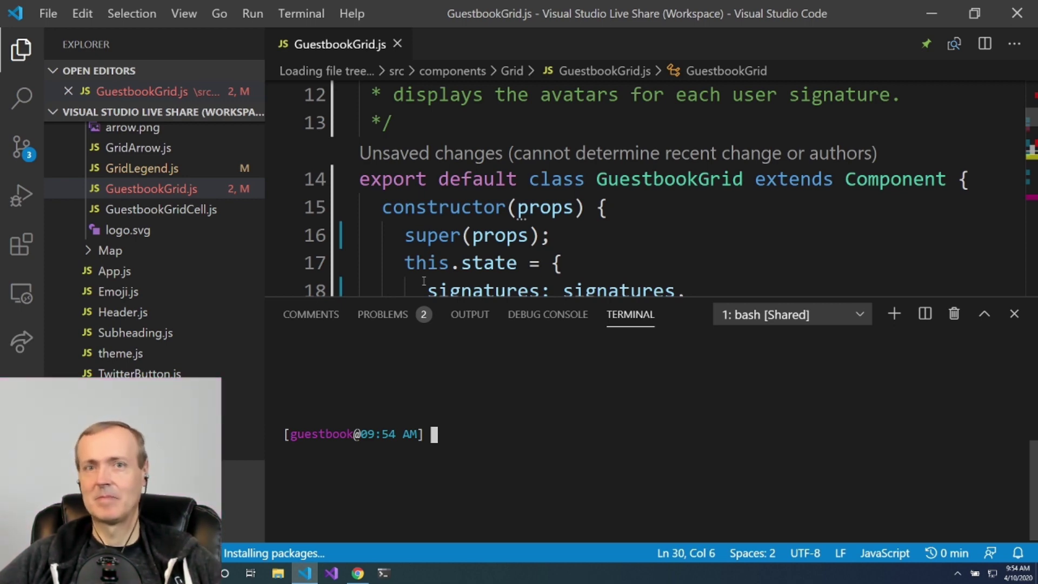
{"action": "type", "text": "npm run test"}
- Link the LTS Node version with 'nvs link lts' and clear the terminal
{"action": "key", "text": "Return"}
{"action": "type", "text": "nvs link lt"}
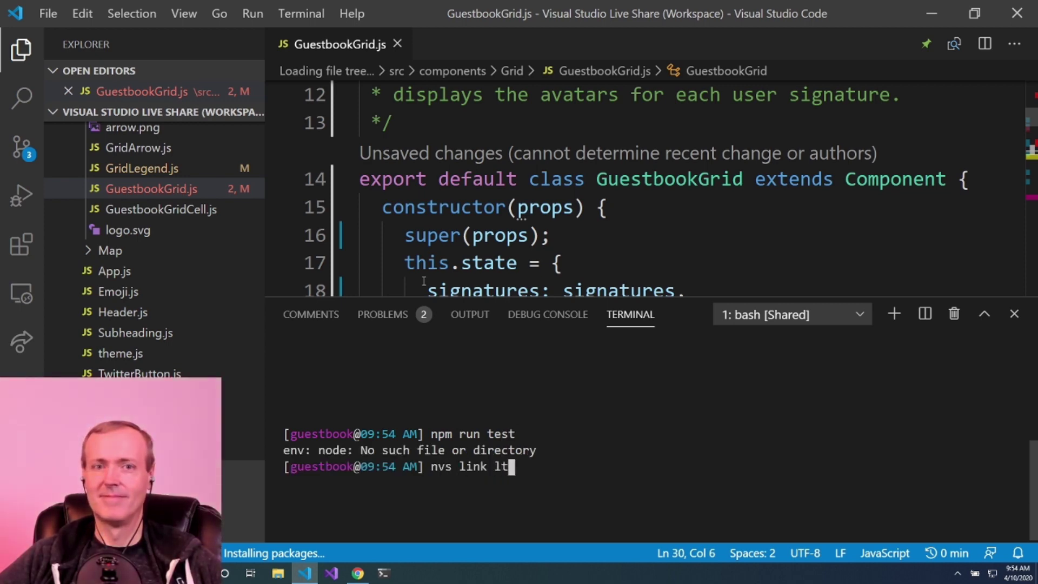
{"action": "type", "text": "s"}
{"action": "key", "text": "Return"}
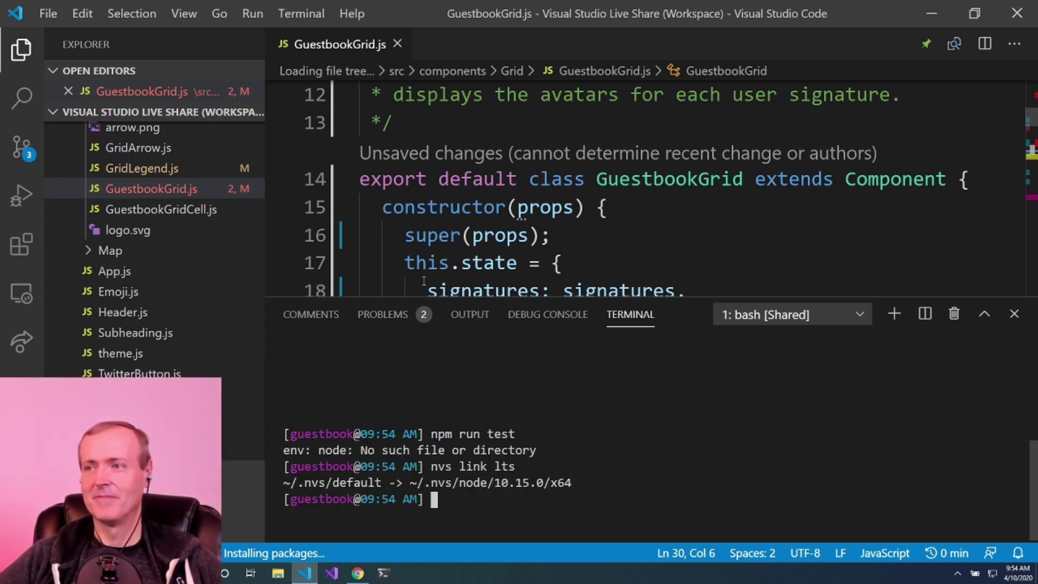
{"action": "type", "text": "clear"}
{"action": "key", "text": "Return"}
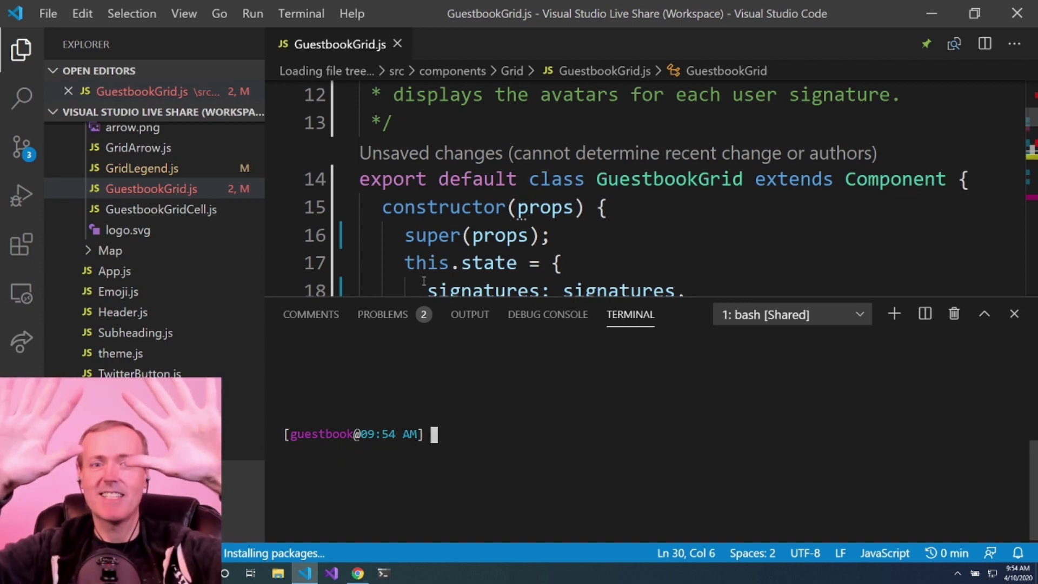
- Run 'npm run test' in the shared terminal, then clear the finished test output
{"action": "key", "text": "ctrl+grave"}
{"action": "key", "text": "ctrl+grave"}
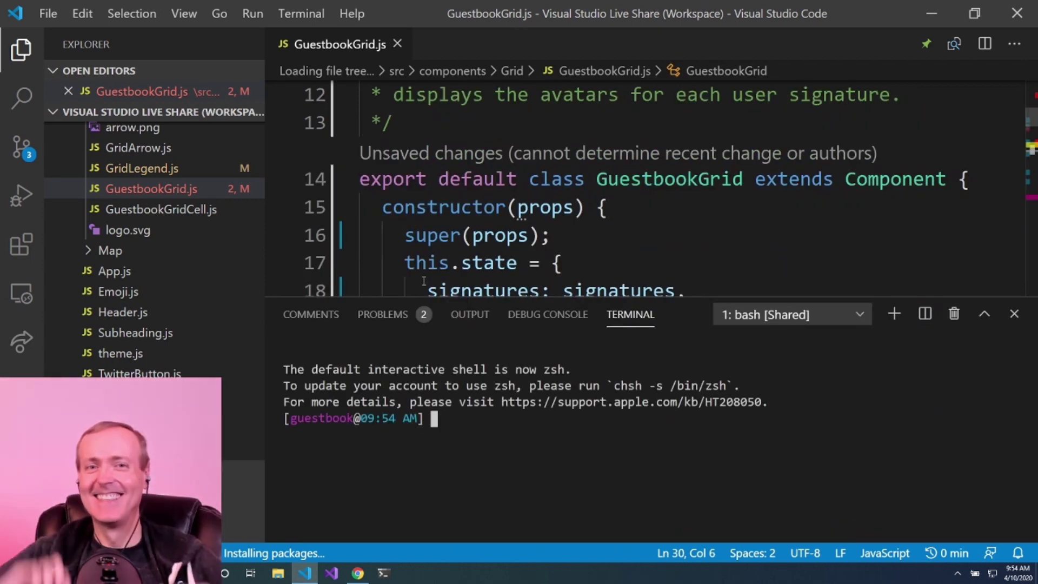
{"action": "type", "text": "npm r"}
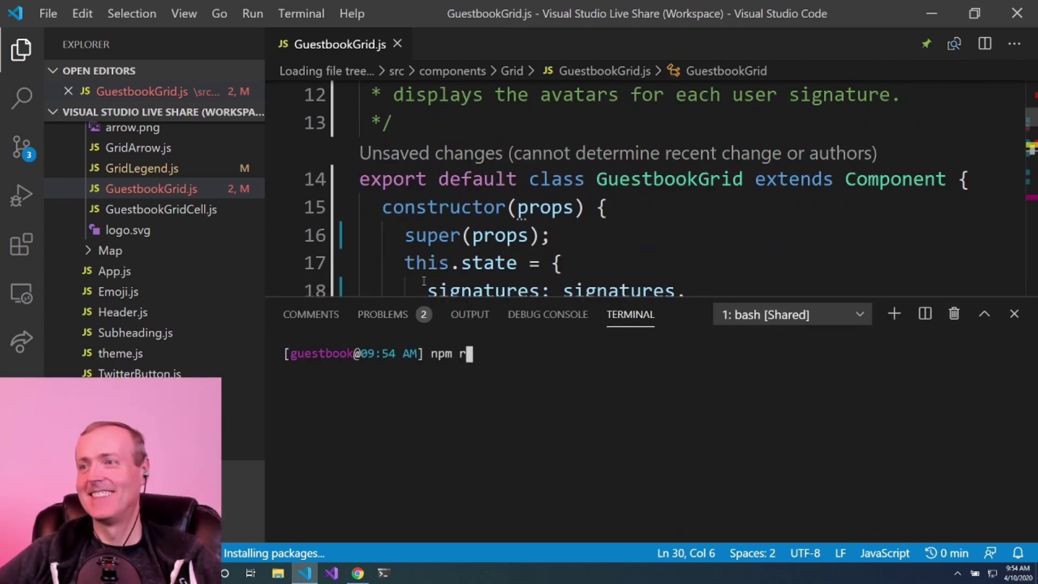
{"action": "type", "text": "un test"}
{"action": "key", "text": "Return"}
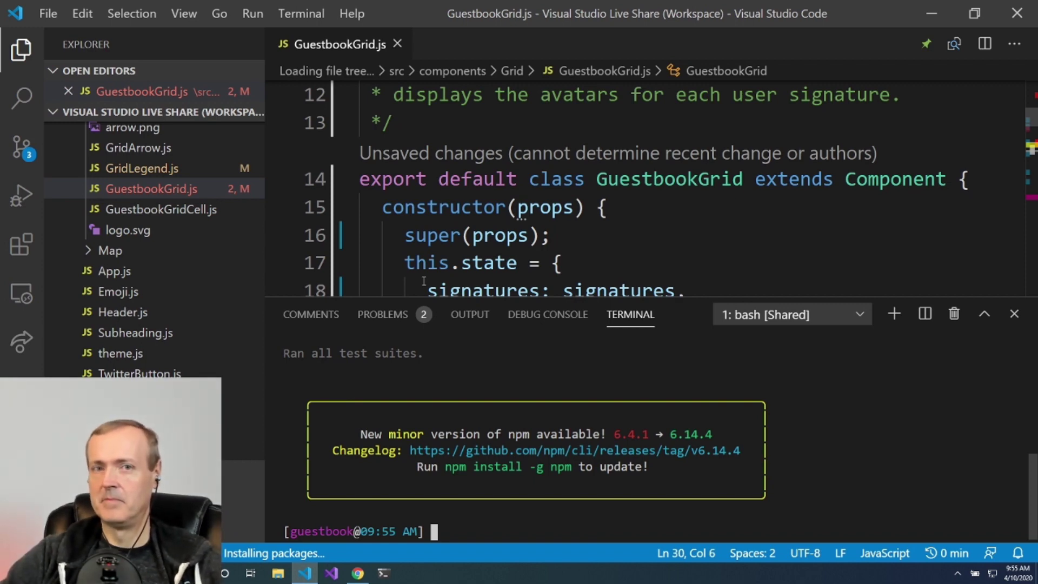
{"action": "type", "text": "clear"}
{"action": "key", "text": "Return"}
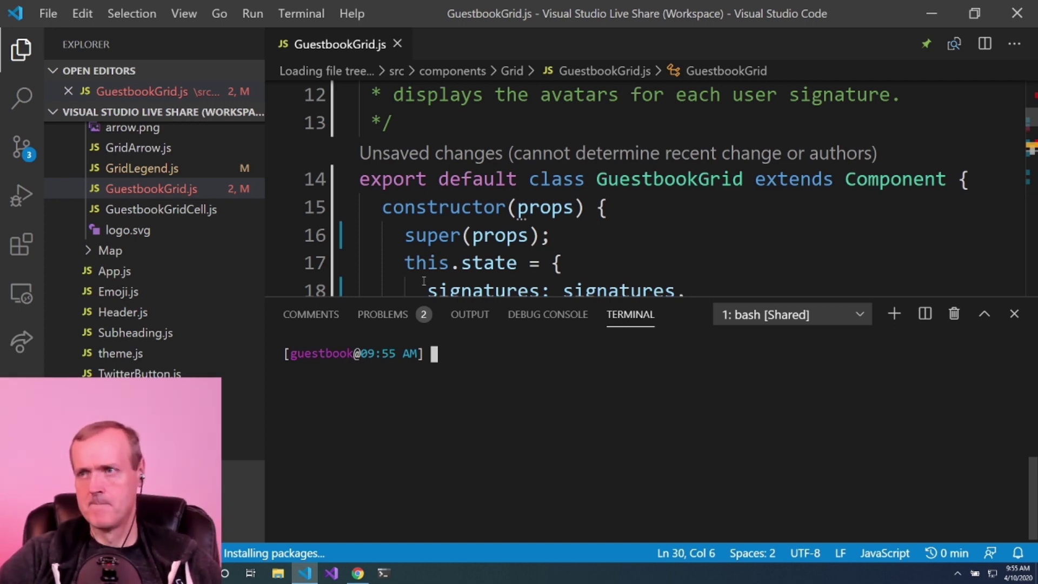
{"action": "type", "text": "npm run start"}
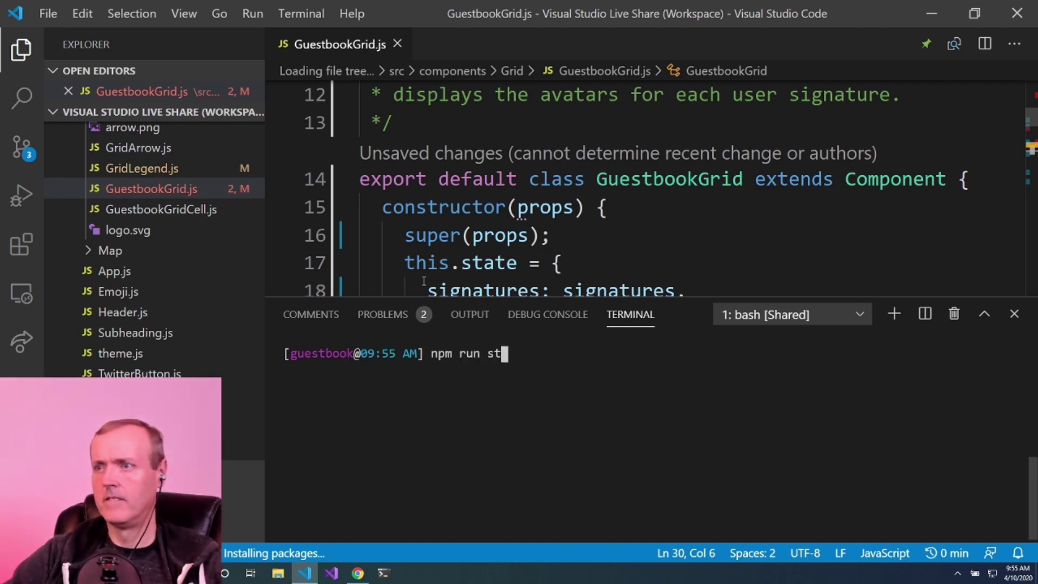
- Run 'npm run start', accept the shared-server prompt, and maximize the localhost:3000 guestbook page
{"action": "key", "text": "Return"}
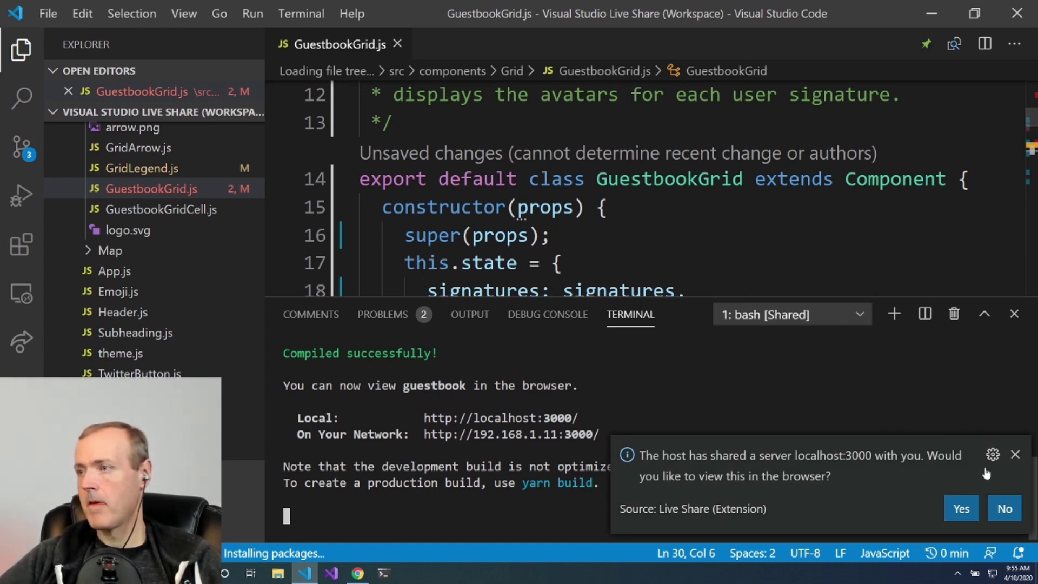
{"action": "left_click", "coordinate": [965, 507]}
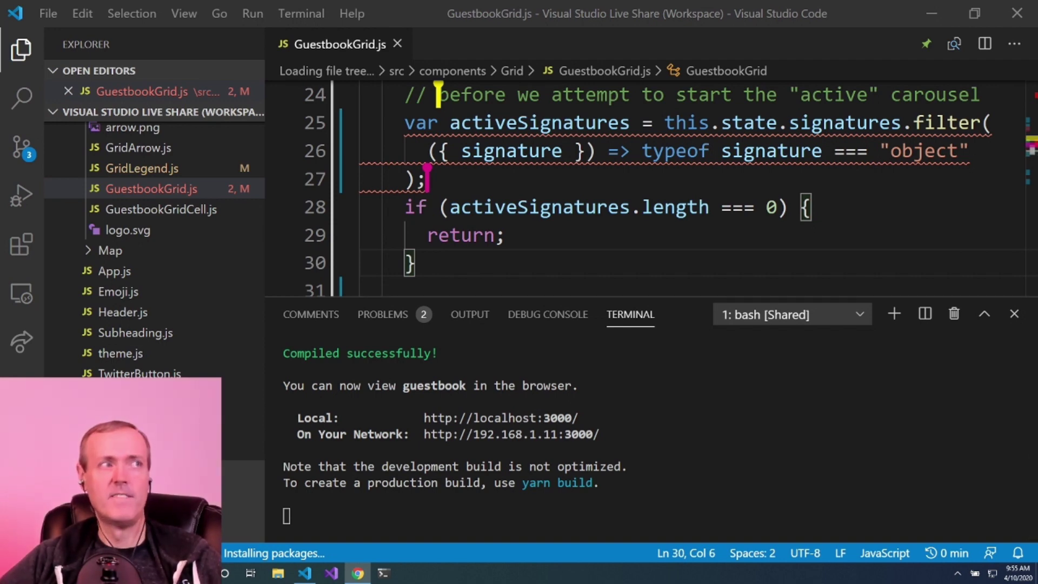
{"action": "left_click_drag", "start_coordinate": [510, 109], "coordinate": [469, 4]}
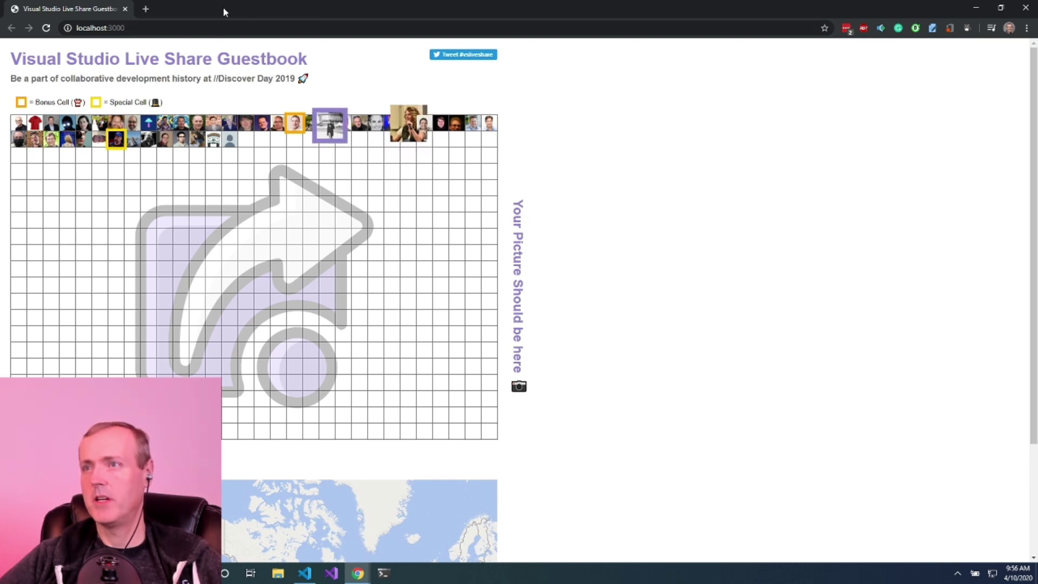
- Restore Chrome from maximized, enlarge it from the bottom-right corner, and bring it to front
{"action": "left_click_drag", "start_coordinate": [223, 6], "coordinate": [578, 22]}
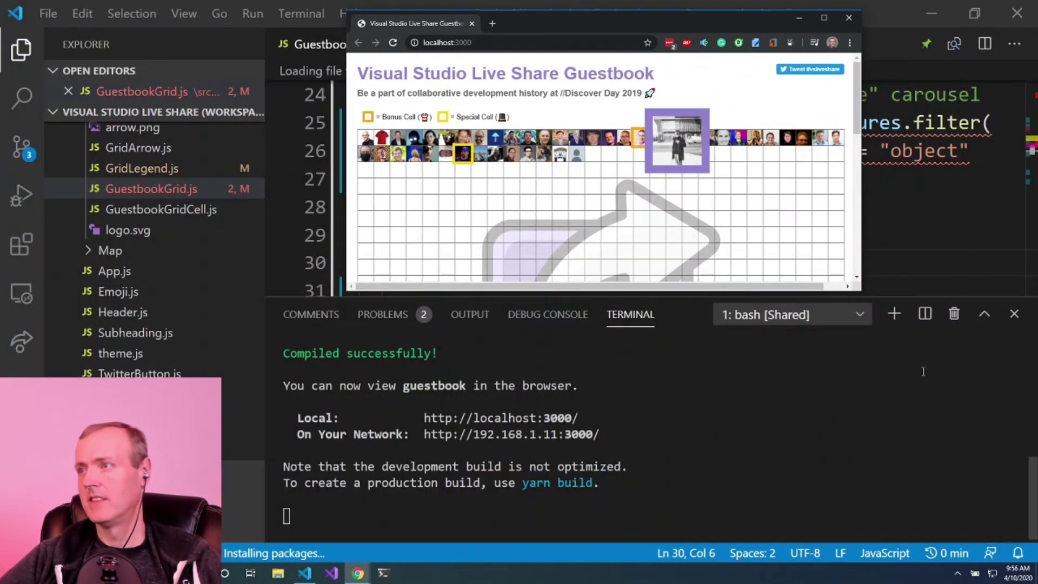
{"action": "left_click_drag", "start_coordinate": [857, 291], "coordinate": [1010, 531]}
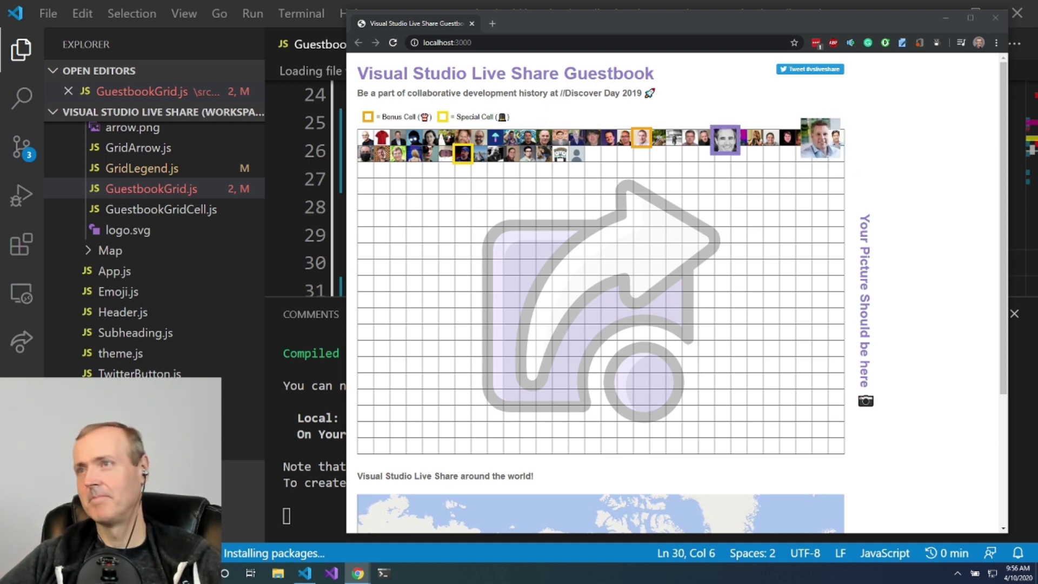
{"action": "left_click", "coordinate": [522, 19]}
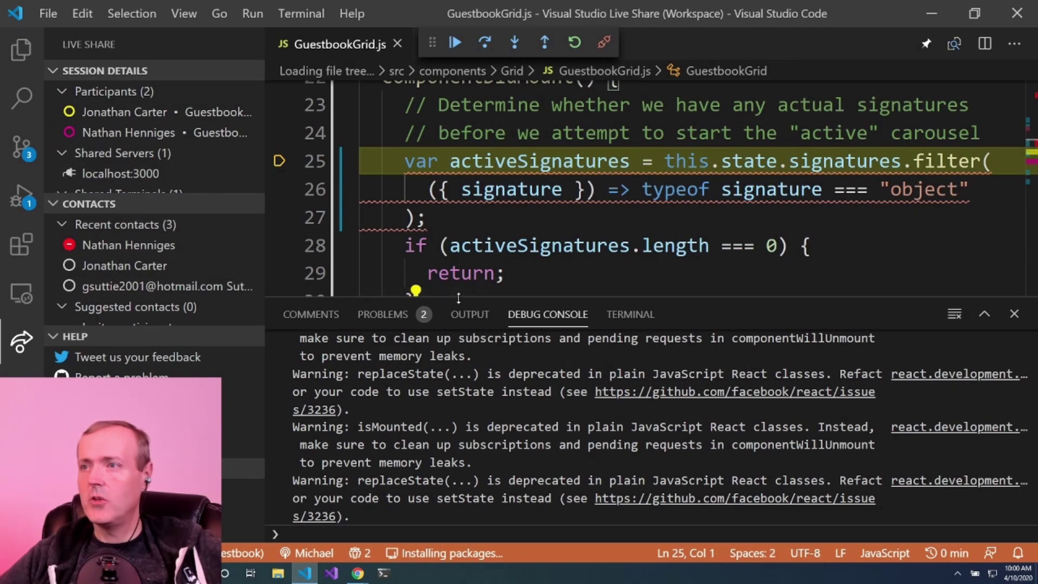
- Lower the debug console divider and show the Run and Debug variables and call stack
{"action": "left_click_drag", "start_coordinate": [458, 300], "coordinate": [492, 422]}
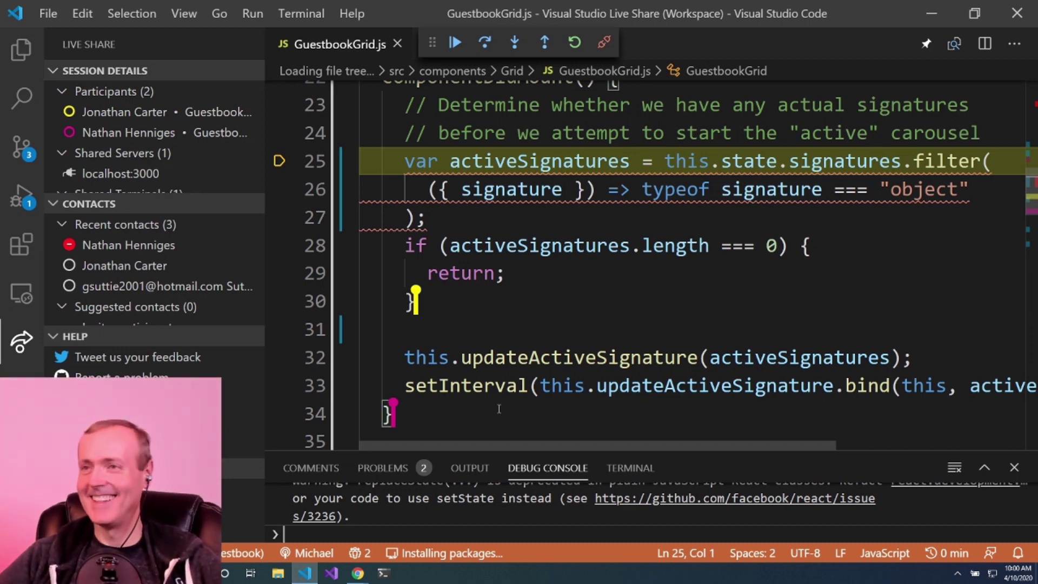
{"action": "left_click", "coordinate": [21, 197]}
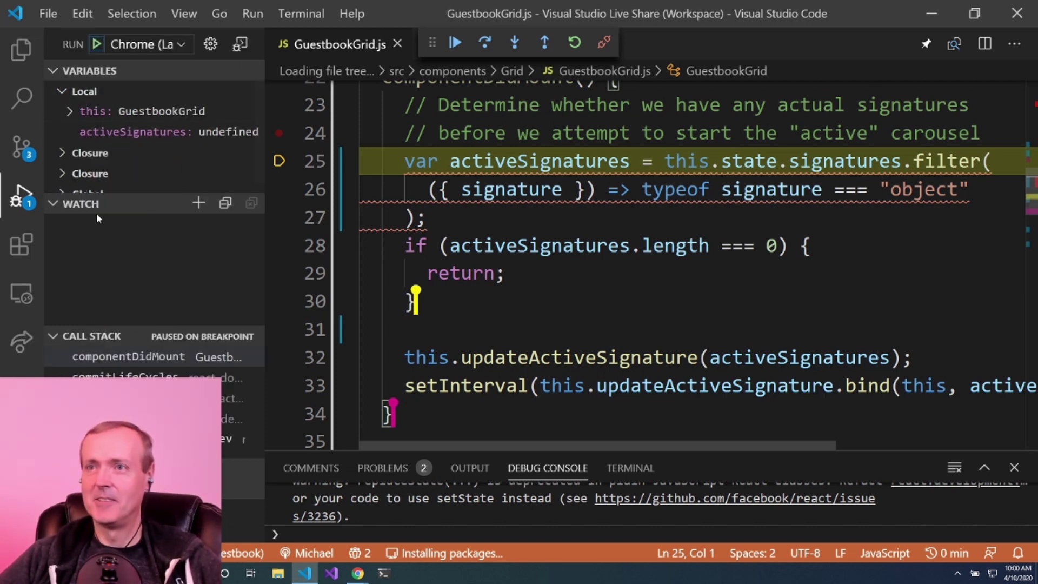
- Continue execution past the line 25 breakpoint, then show the Live Share session details
{"action": "left_click", "coordinate": [455, 43]}
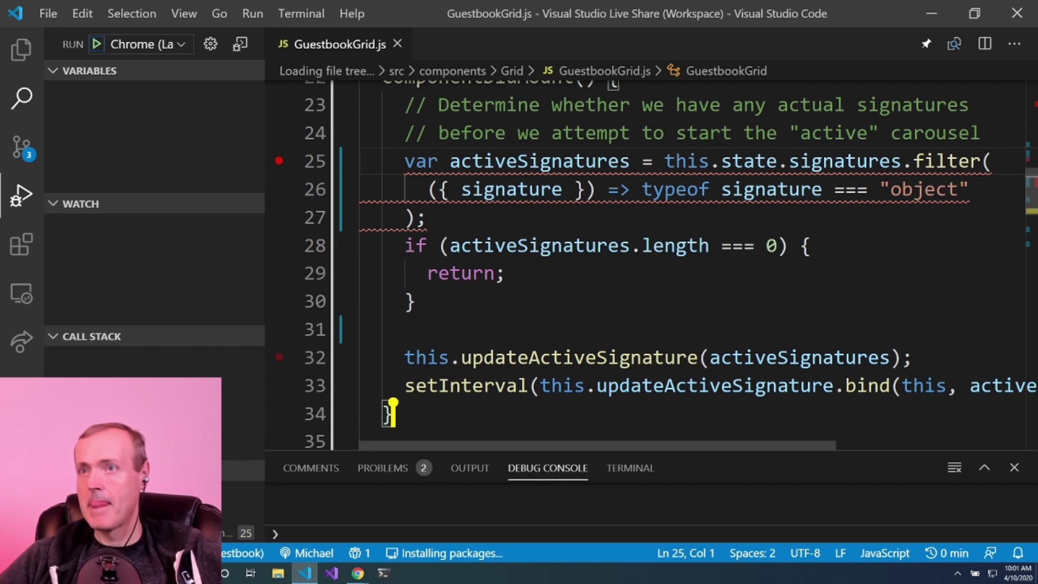
{"action": "left_click", "coordinate": [22, 341]}
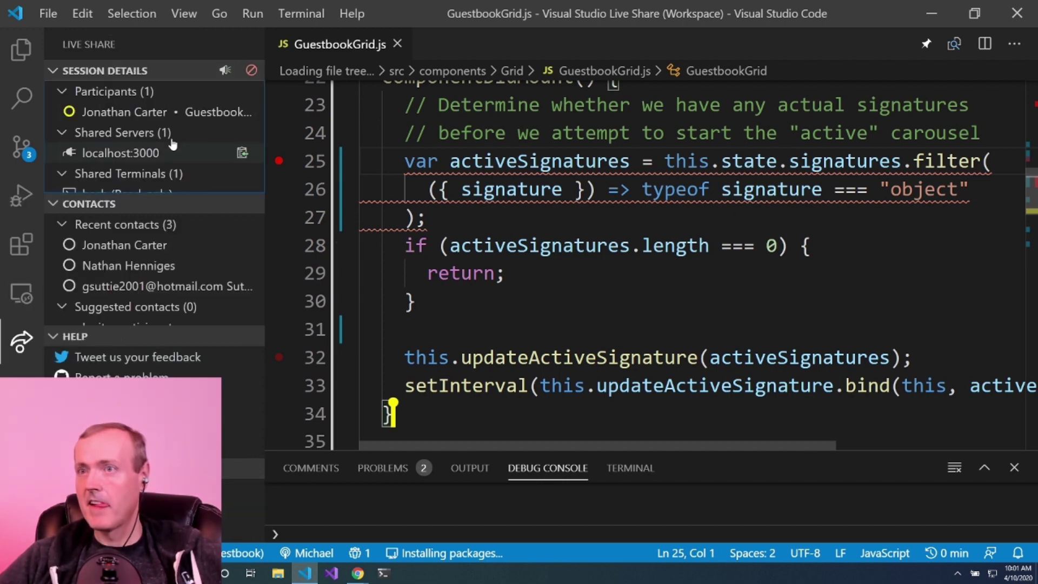
{"action": "scroll", "coordinate": [130, 149], "scroll_direction": "down", "scroll_amount": 2}
{"action": "scroll", "coordinate": [130, 149], "scroll_direction": "down", "scroll_amount": 1}
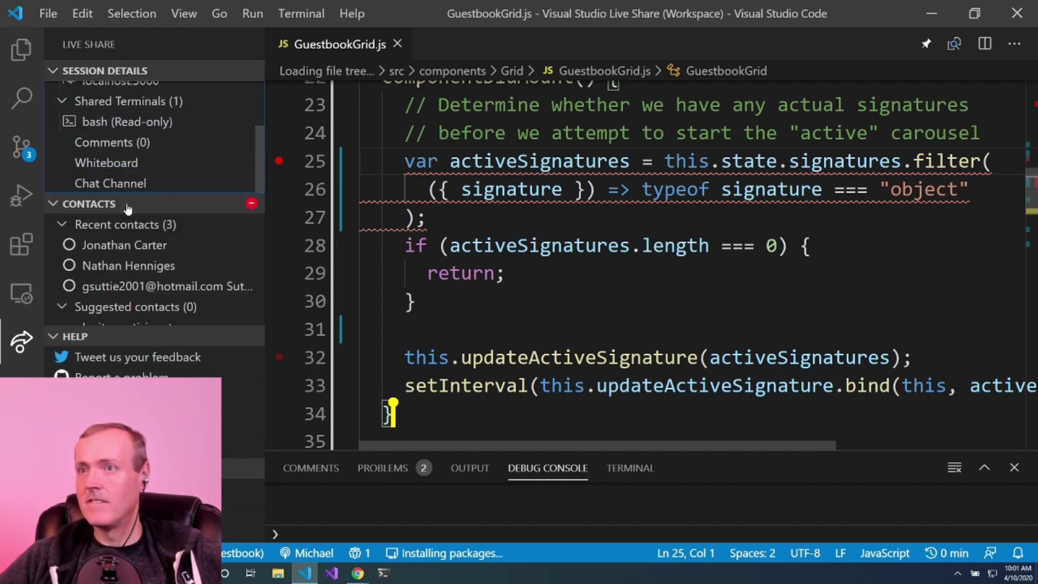
- Send "hey jonathan" in the session's Chat Channel
{"action": "left_click", "coordinate": [104, 184]}
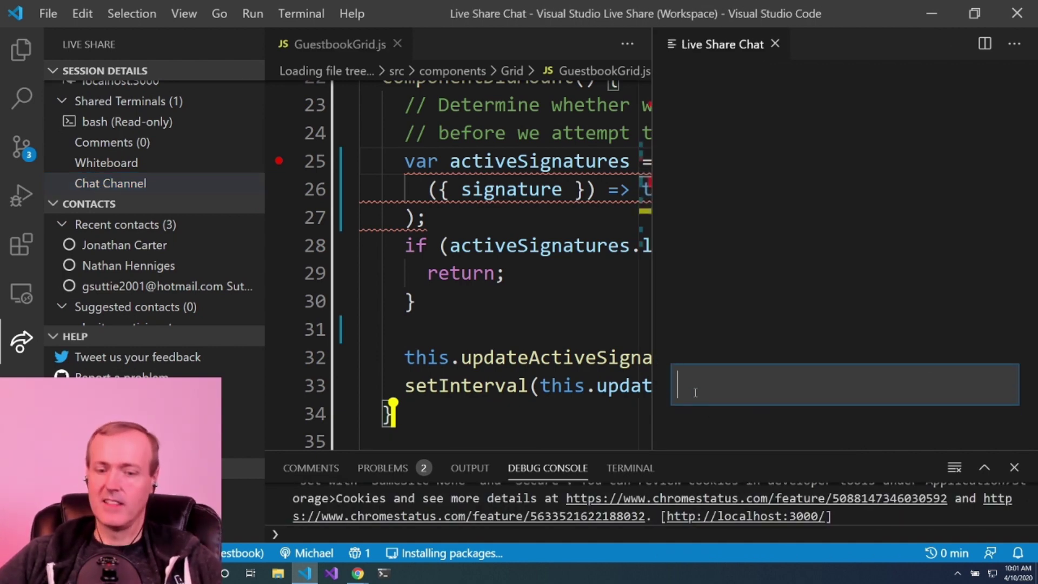
{"action": "type", "text": "hey jonathan"}
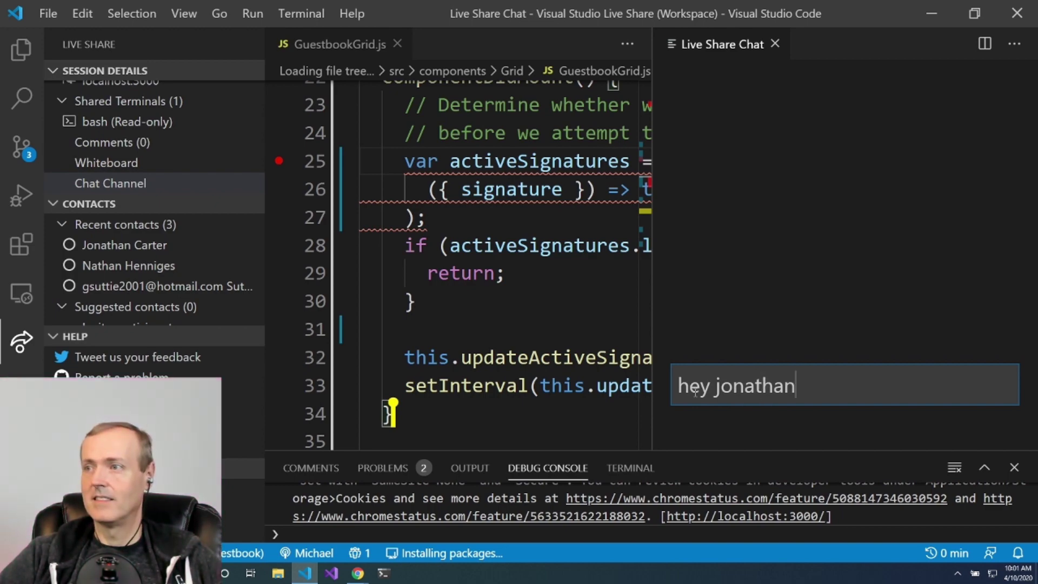
{"action": "key", "text": "Return"}
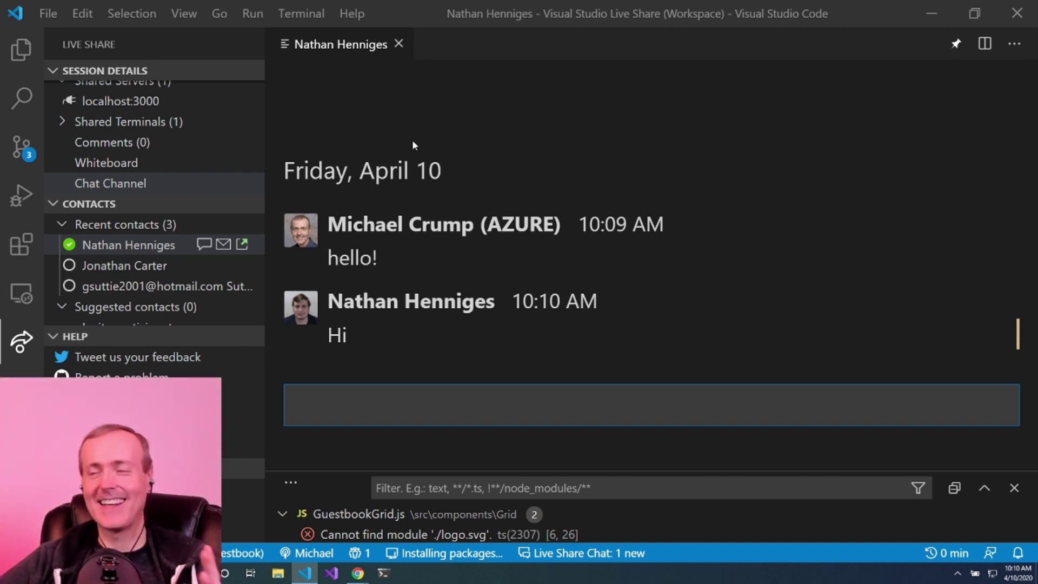
- Close the Live Share chat tab
{"action": "left_click", "coordinate": [398, 45]}
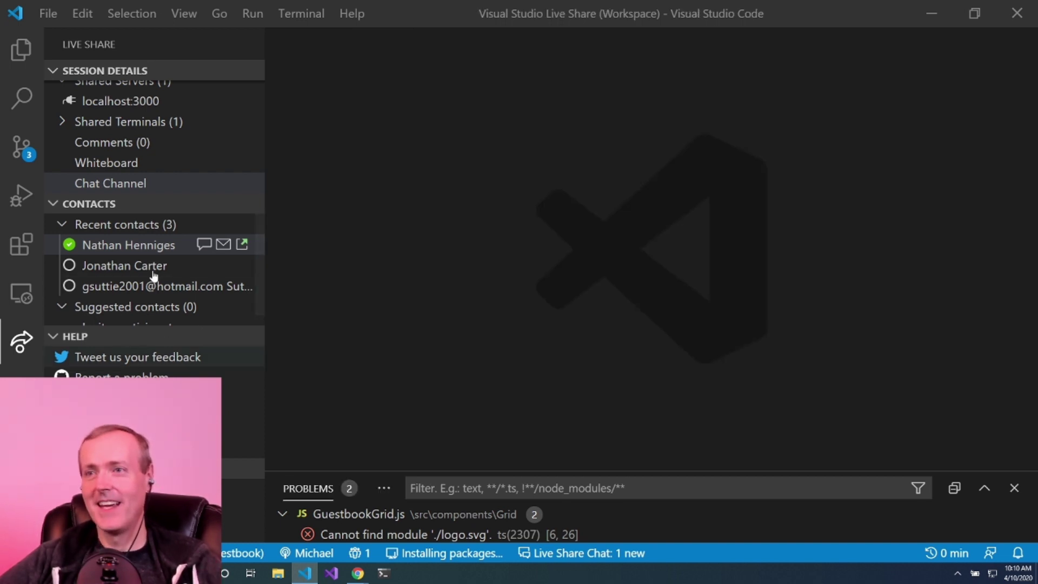
{"action": "scroll", "coordinate": [128, 307], "scroll_direction": "down", "scroll_amount": 1}
{"action": "scroll", "coordinate": [123, 307], "scroll_direction": "up", "scroll_amount": 1}
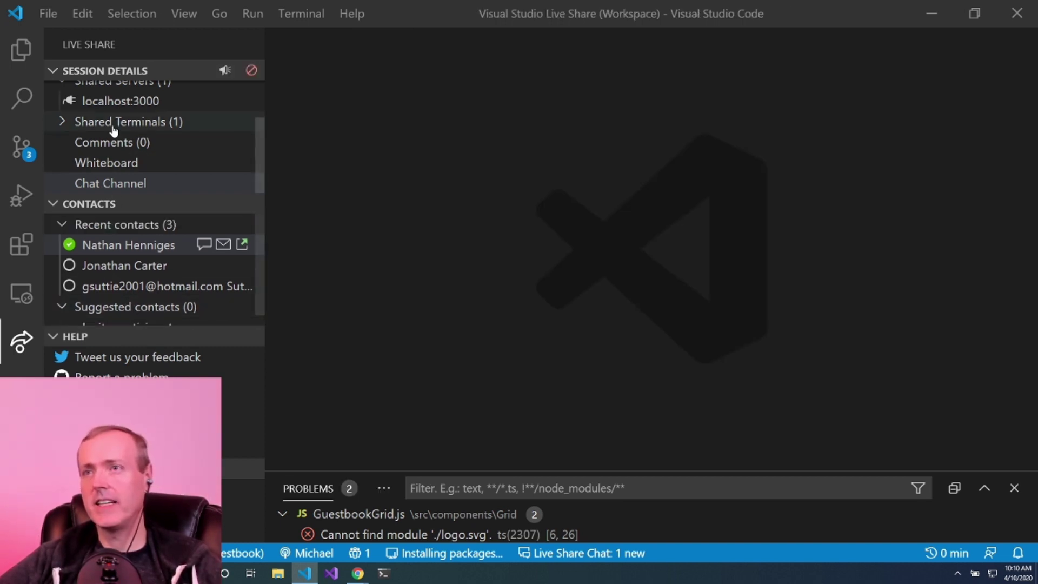
{"action": "scroll", "coordinate": [114, 132], "scroll_direction": "up", "scroll_amount": 2}
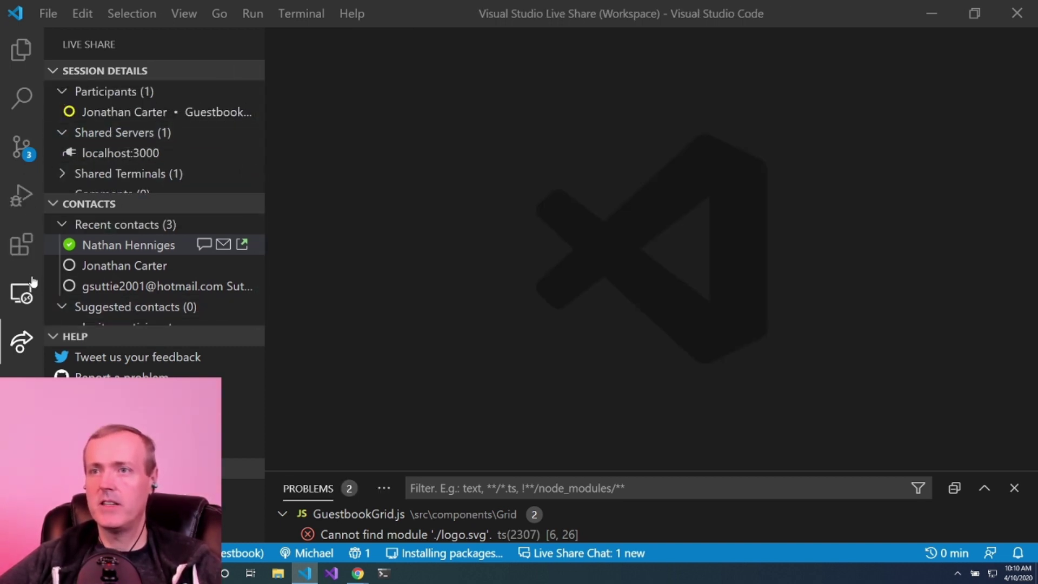
- Open src/components/Grid/GuestbookGrid.js from the Explorer and inspect its constructor's super(props) call
{"action": "left_click", "coordinate": [22, 50]}
{"action": "scroll", "coordinate": [137, 203], "scroll_direction": "down", "scroll_amount": 3}
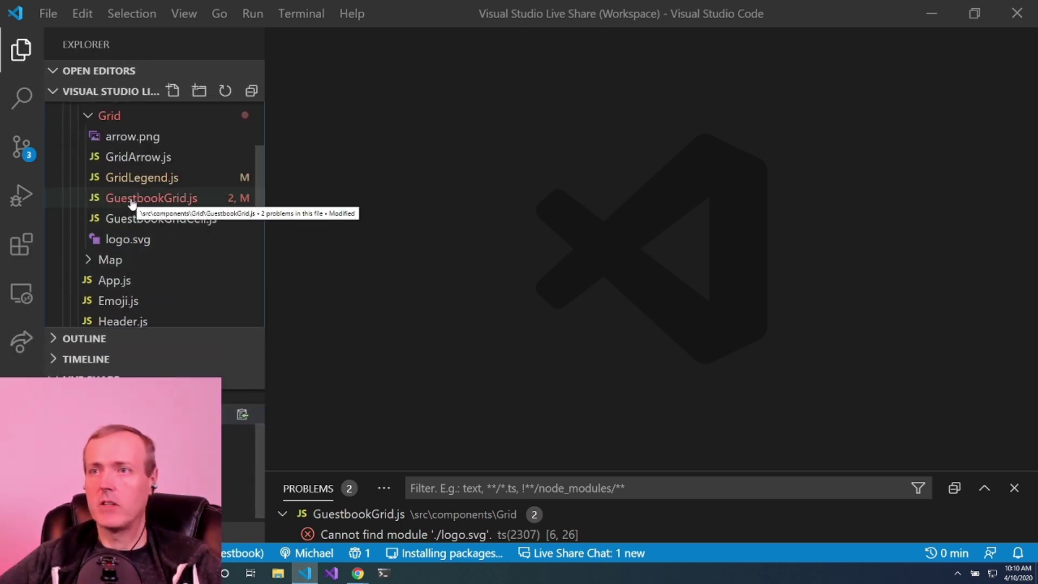
{"action": "left_click", "coordinate": [130, 201]}
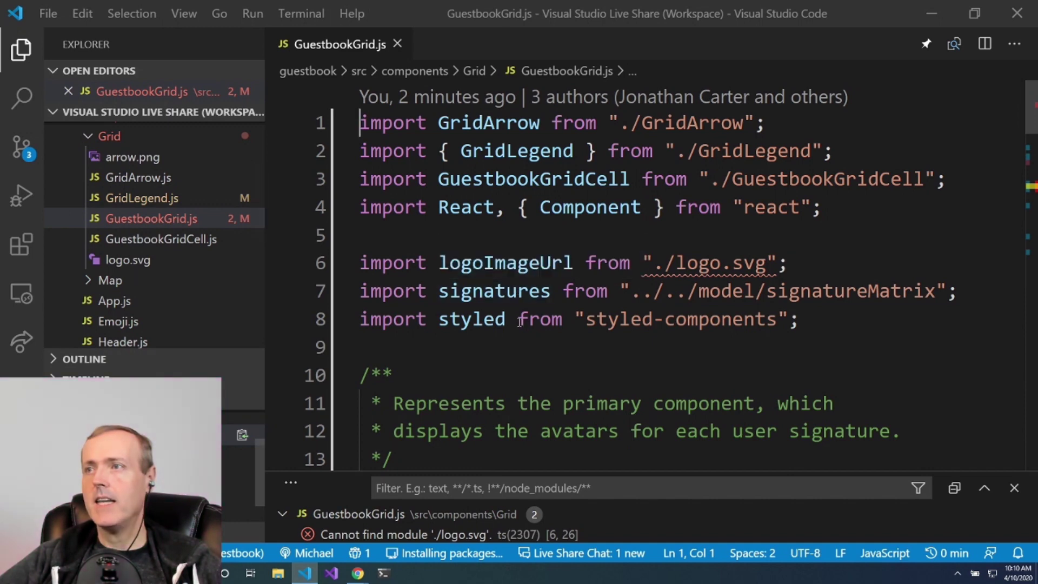
{"action": "scroll", "coordinate": [514, 323], "scroll_direction": "down", "scroll_amount": 2}
{"action": "scroll", "coordinate": [514, 322], "scroll_direction": "down", "scroll_amount": 2}
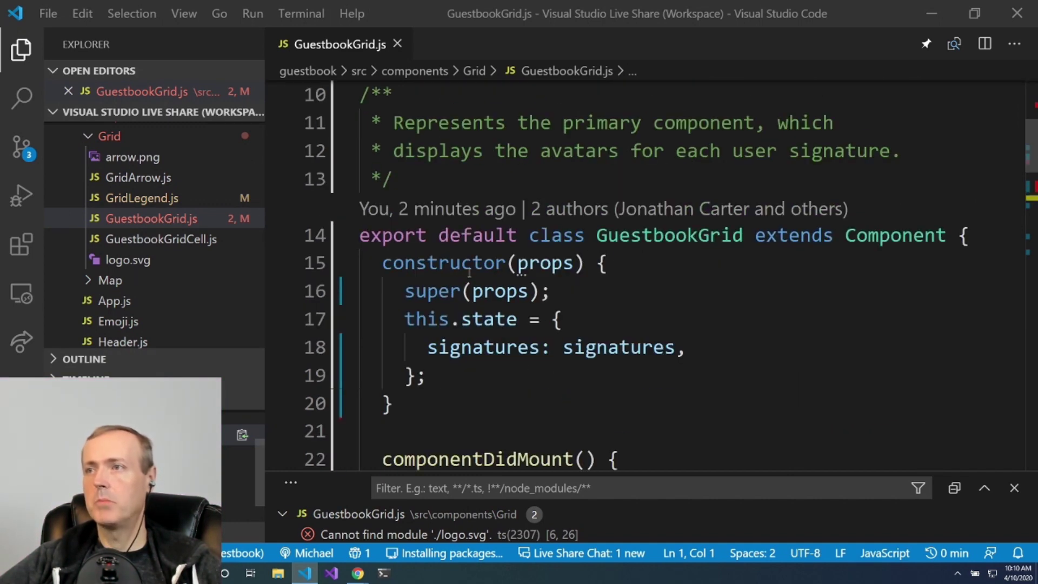
{"action": "left_click", "coordinate": [444, 263]}
{"action": "mouse_move", "coordinate": [432, 291]}
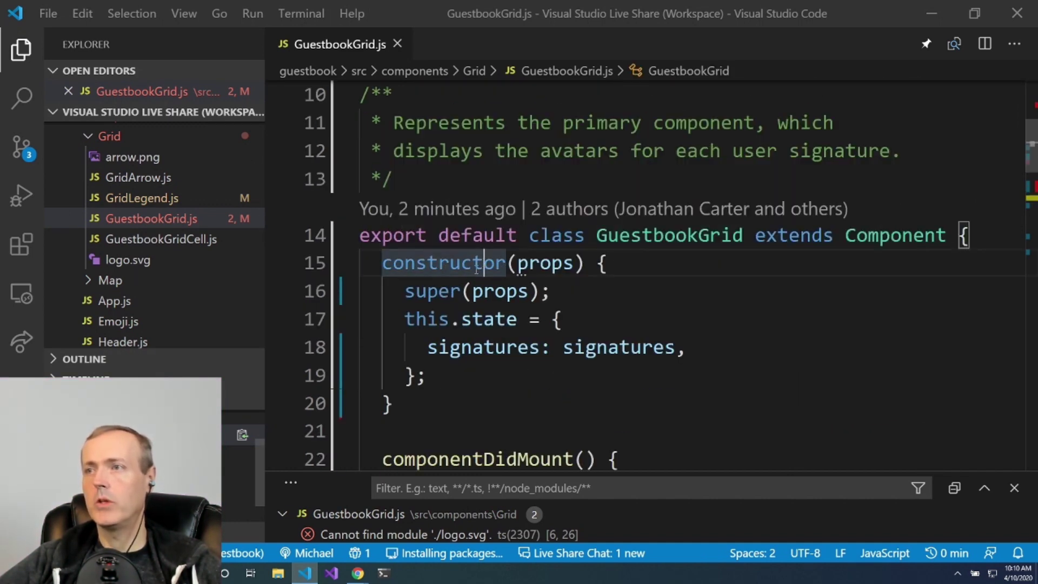
{"action": "left_click", "coordinate": [439, 291]}
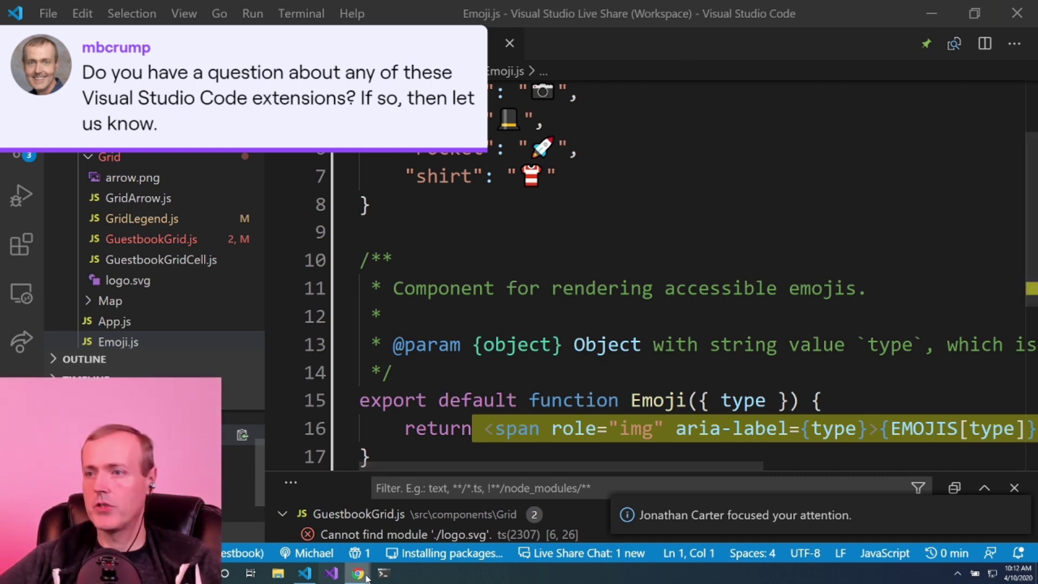
- Start Visual Studio 2019 from its taskbar icon
{"action": "left_click", "coordinate": [335, 574]}
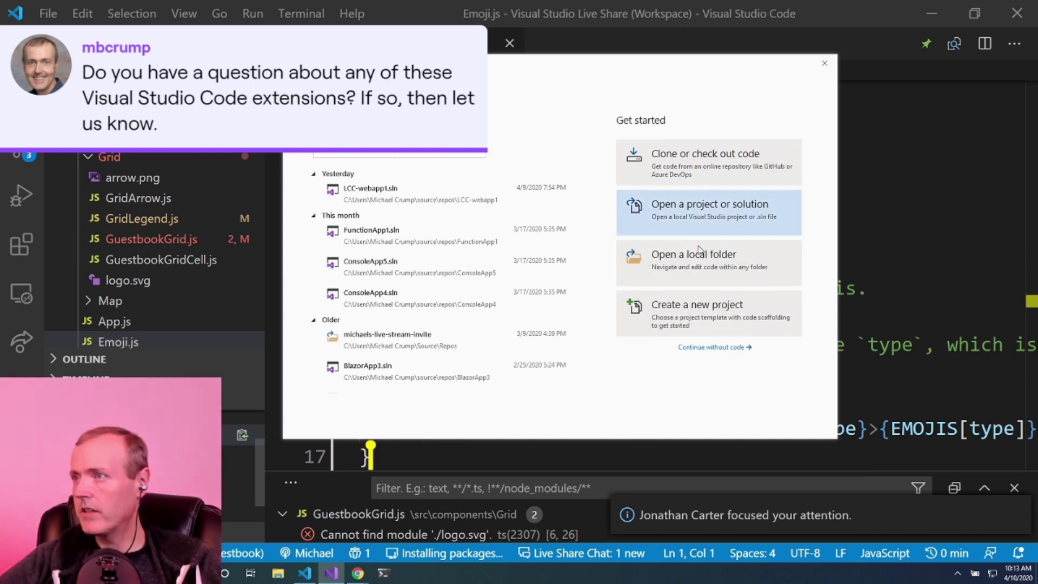
- Choose 'Continue without code', then File > Join Collaboration Session
{"action": "left_click", "coordinate": [714, 348]}
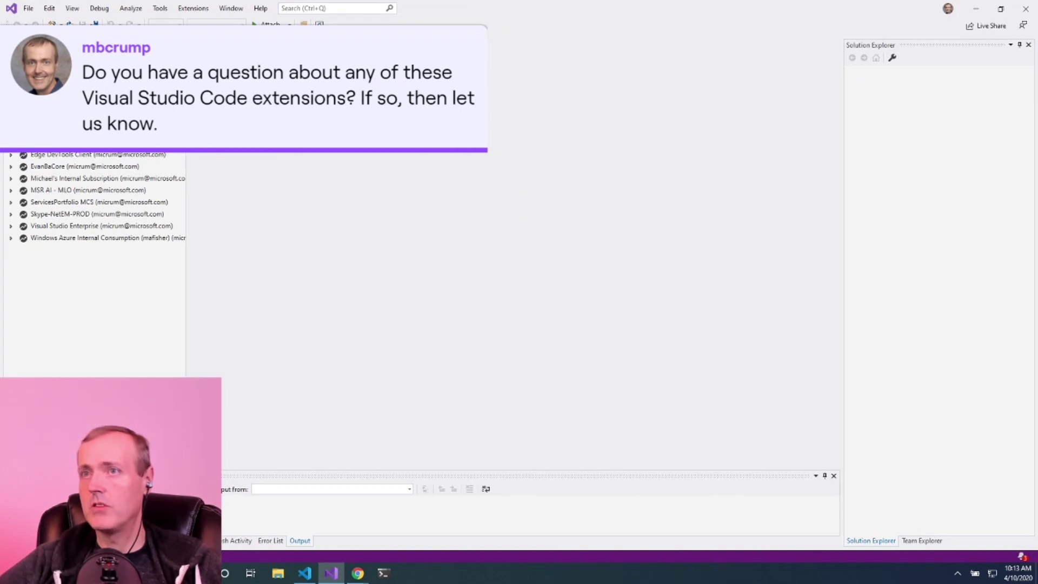
{"action": "left_click", "coordinate": [27, 8]}
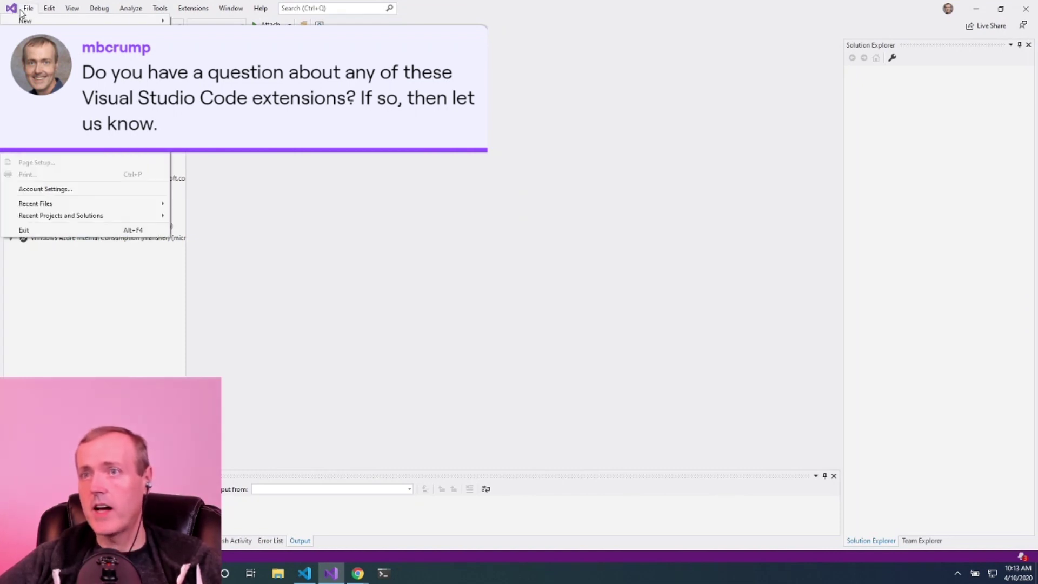
{"action": "left_click", "coordinate": [25, 21]}
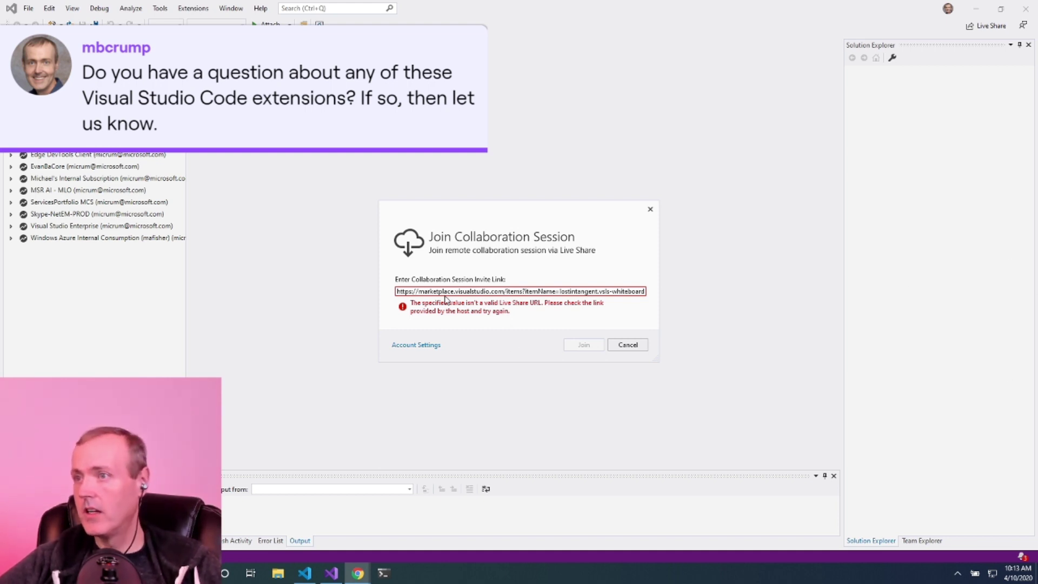
- Replace the wrong invite URL with the host's Live Share link and join the session
{"action": "left_click_drag", "start_coordinate": [425, 292], "coordinate": [646, 292]}
{"action": "key", "text": "BackSpace"}
{"action": "key", "text": "BackSpace"}
{"action": "key", "text": "BackSpace"}
{"action": "key", "text": "BackSpace"}
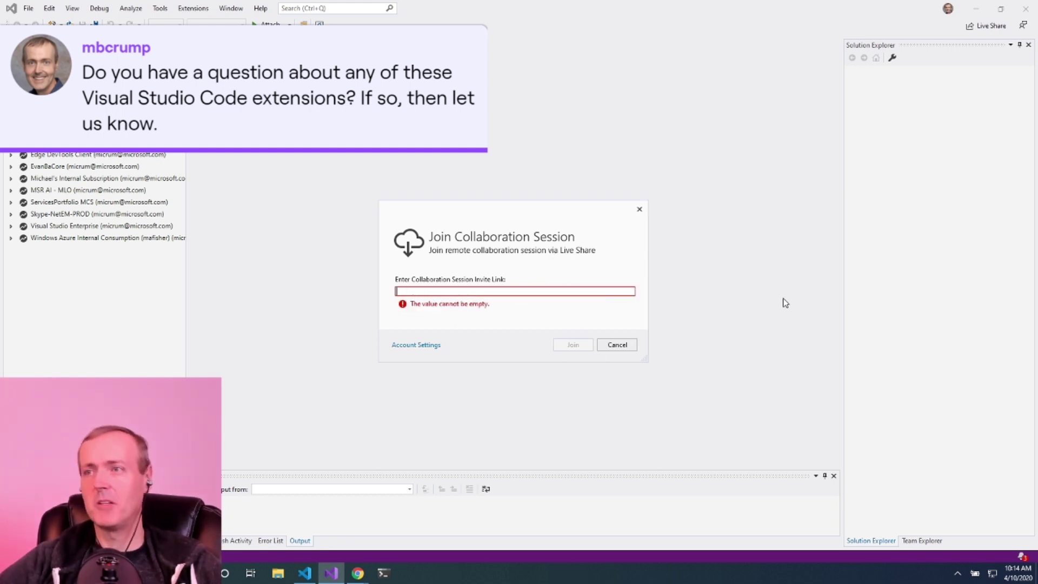
{"action": "key", "text": "ctrl+v"}
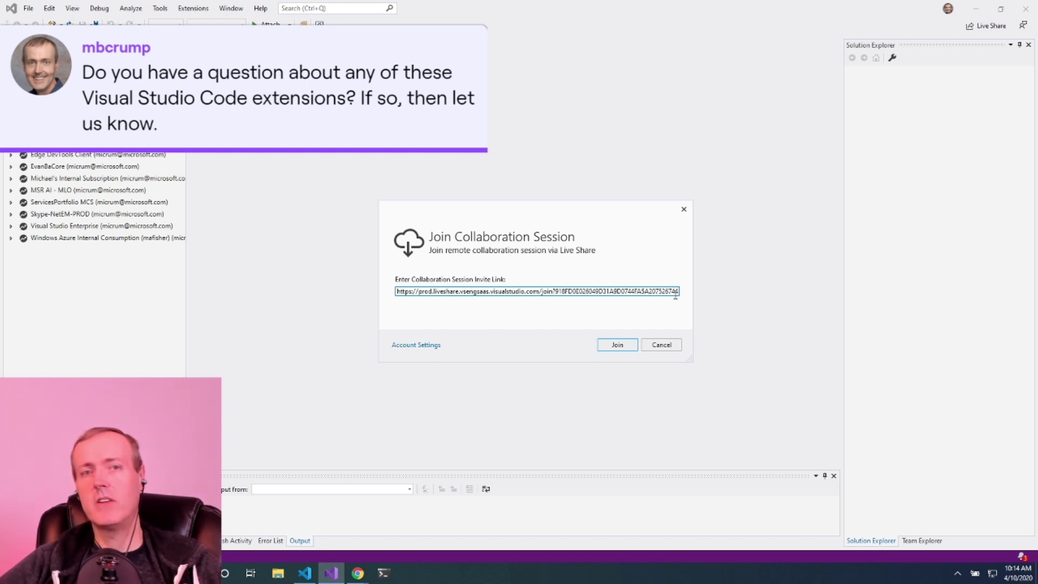
{"action": "left_click", "coordinate": [617, 345]}
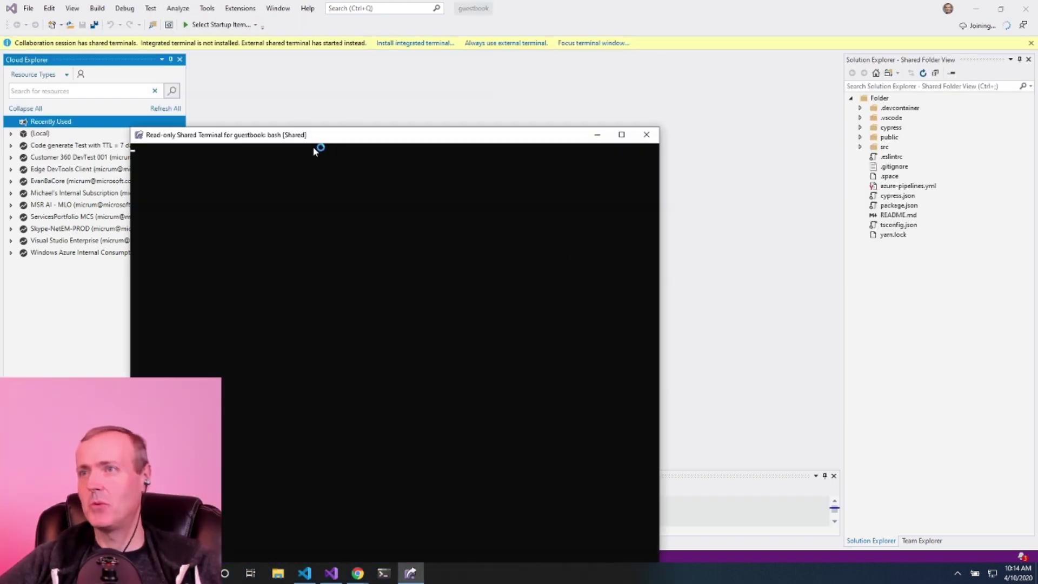
- Move the read-only shared terminal aside and bring Visual Studio 2019 to the front
{"action": "left_click_drag", "start_coordinate": [238, 136], "coordinate": [442, 30]}
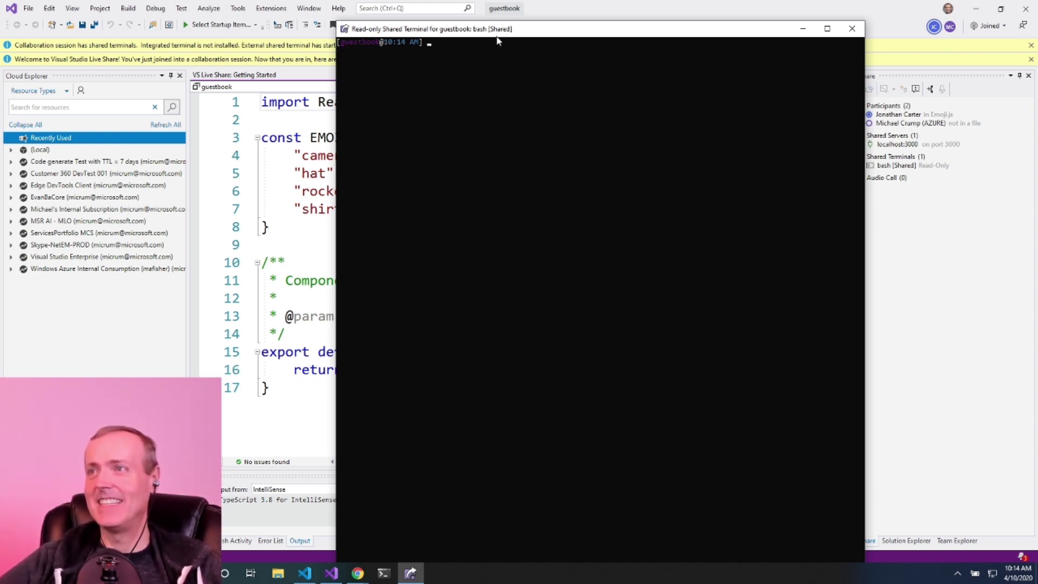
{"action": "mouse_move", "coordinate": [499, 30]}
{"action": "left_mouse_down"}
{"action": "mouse_move", "coordinate": [678, 231]}
{"action": "mouse_move", "coordinate": [634, 201]}
{"action": "left_mouse_up"}
{"action": "left_click", "coordinate": [604, 11]}
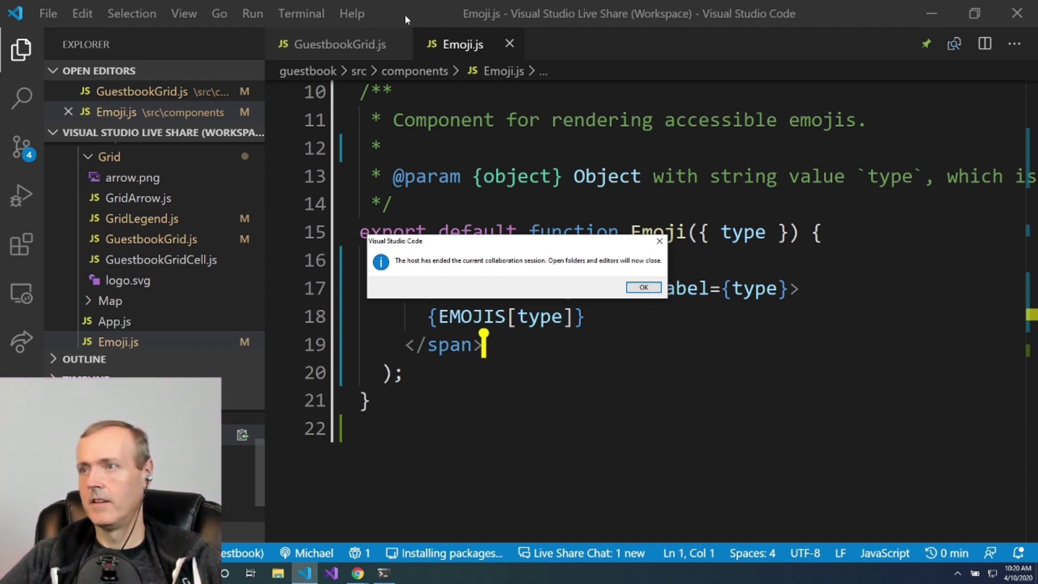
- Dismiss the 'host has ended the collaboration session' notice
{"action": "left_click", "coordinate": [644, 290]}
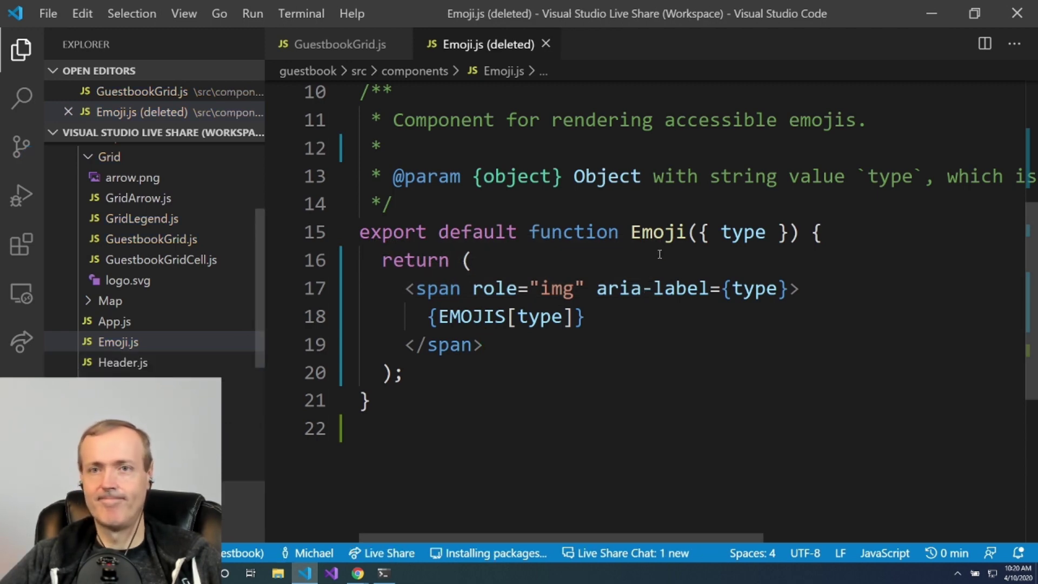